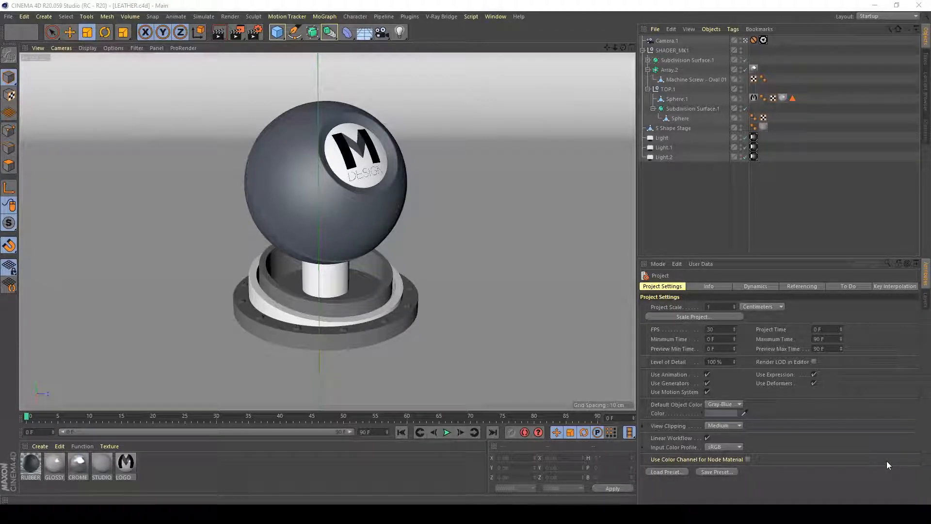
# Create a new V-Ray Advanced Material
pyautogui.click(40, 444)
pyautogui.moveTo(97, 345)
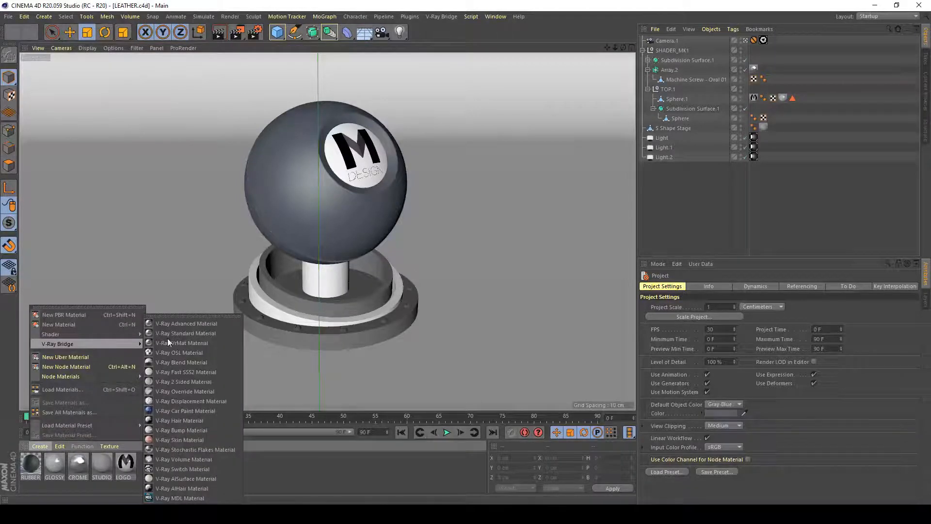
pyautogui.click(196, 326)
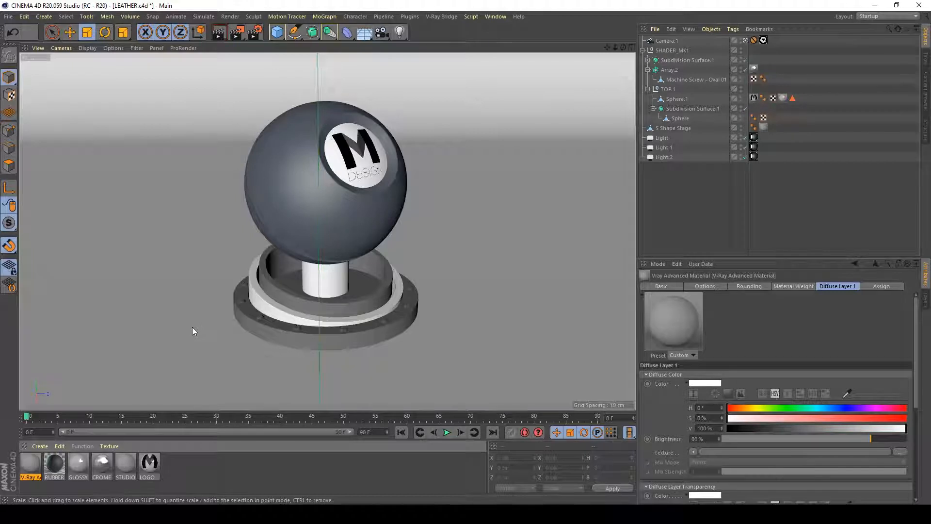
# Open the new V-Ray material for editing and rename it as Leather
pyautogui.doubleClick(35, 475)
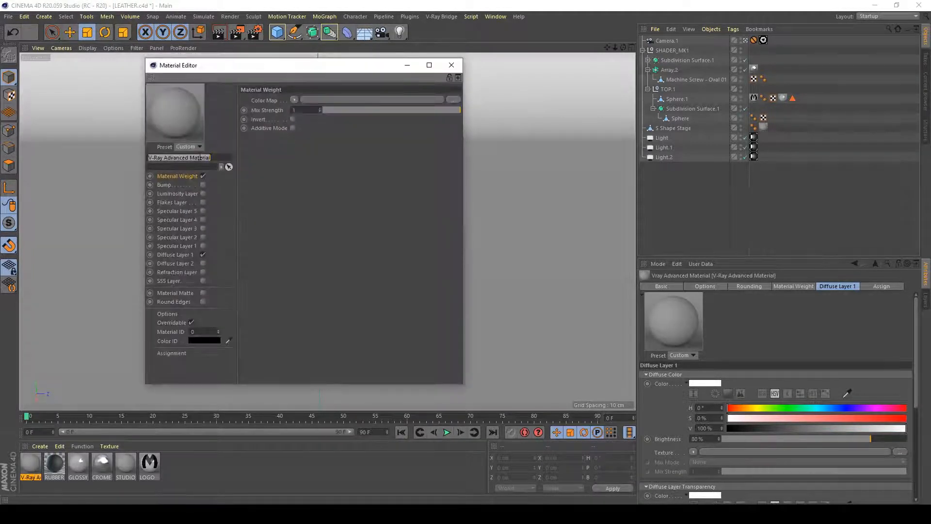
pyautogui.write('le')
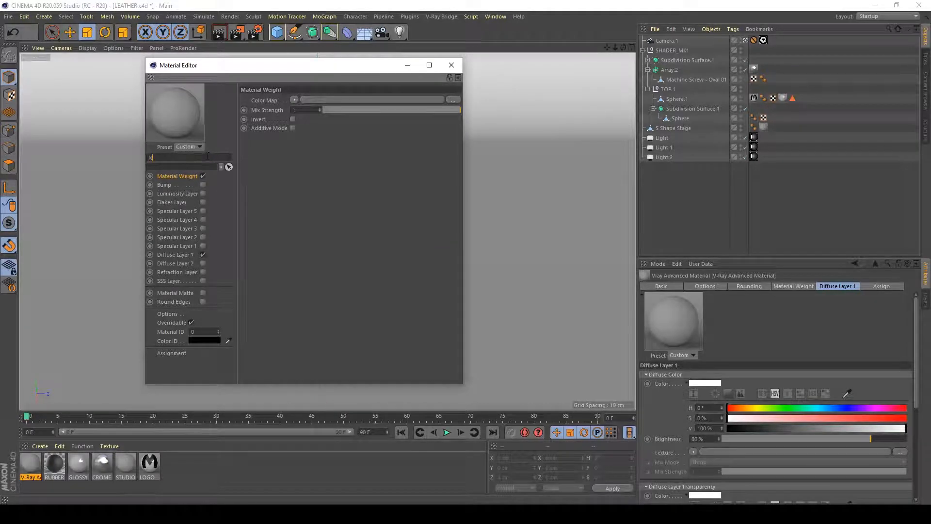
pyautogui.write('at')
pyautogui.press('BackSpace')
pyautogui.write('Le')
pyautogui.press('BackSpace')
pyautogui.write('ther')
# Load FabricLeatherBuffaloRustic001_COL_VAR2_4K from the tex folder as the diffuse color texture of Diffuse Layer 1
pyautogui.click(174, 254)
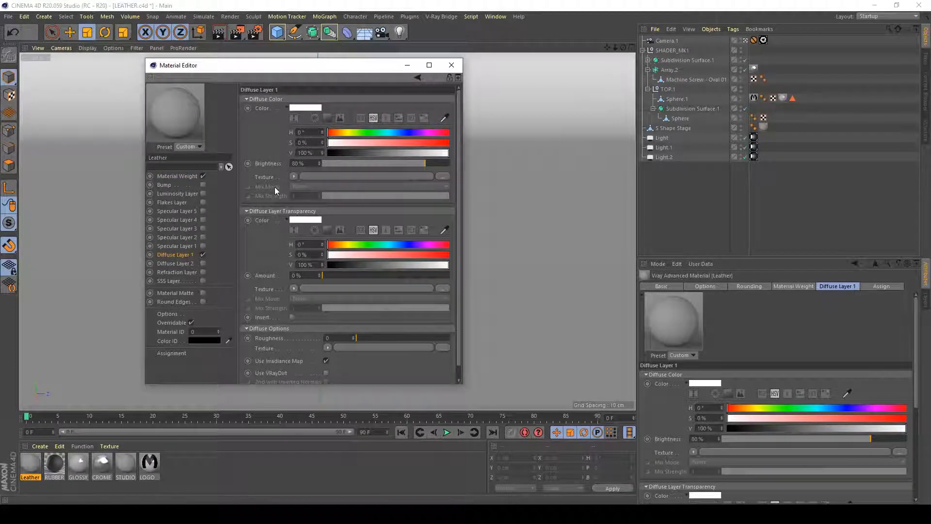
pyautogui.hotkey('alt', 'Tab')
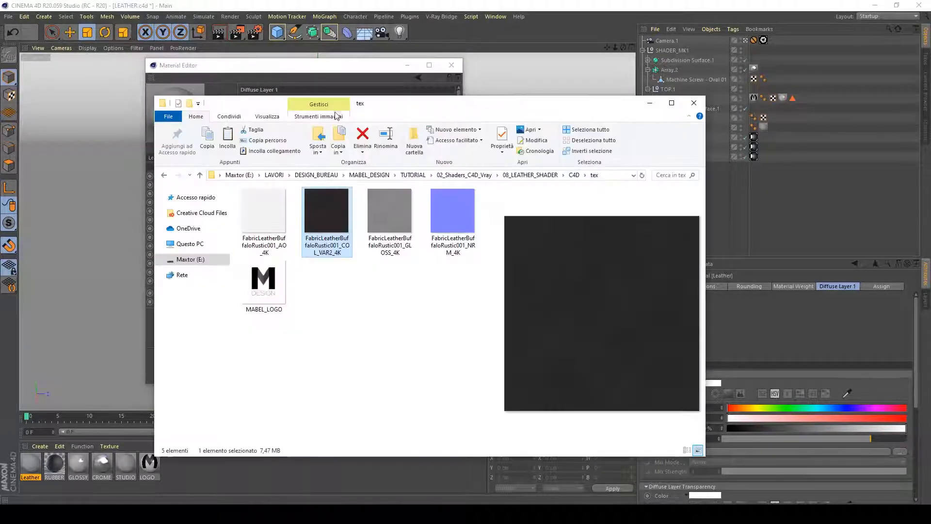
pyautogui.moveTo(392, 105); pyautogui.dragTo(628, 104)
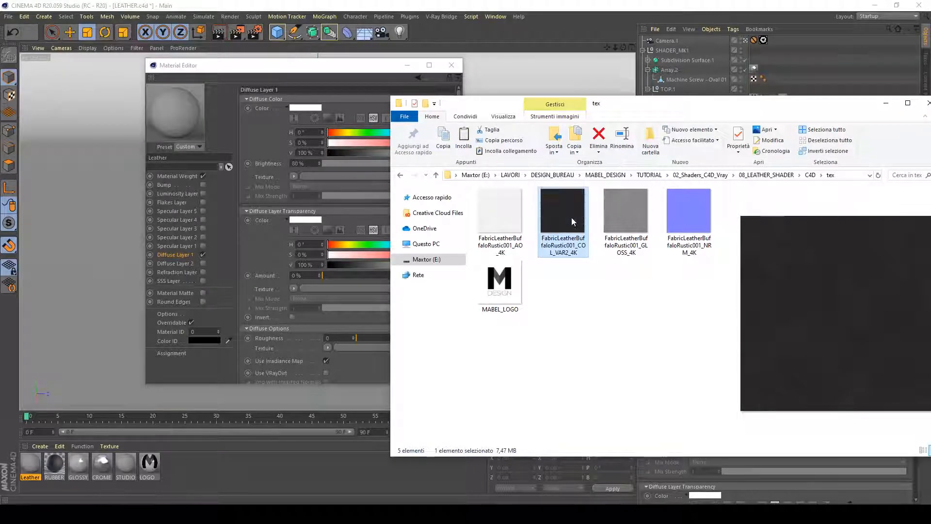
pyautogui.moveTo(573, 221); pyautogui.dragTo(317, 175)
pyautogui.click(320, 70)
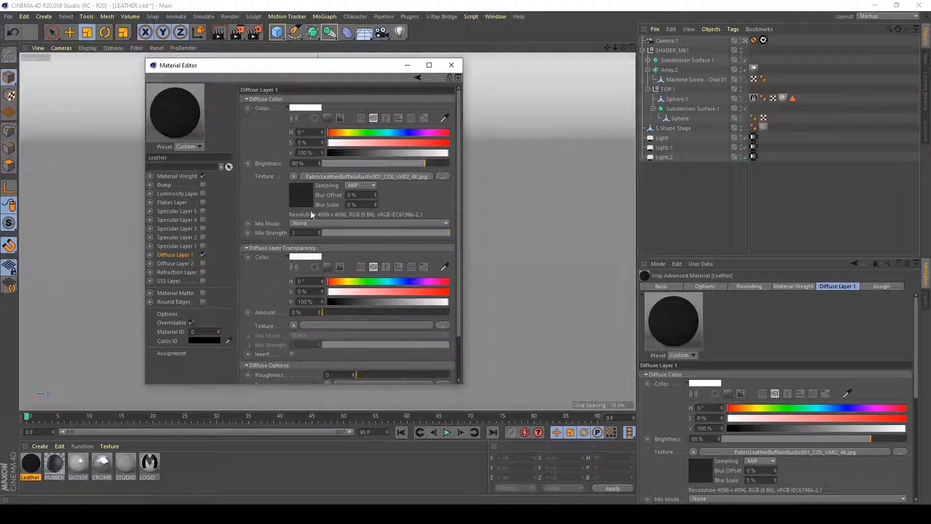
# Enable Specular Layer 1 on the Leather material and arrange the texture folder and material editor windows so both are accessible
pyautogui.click(203, 246)
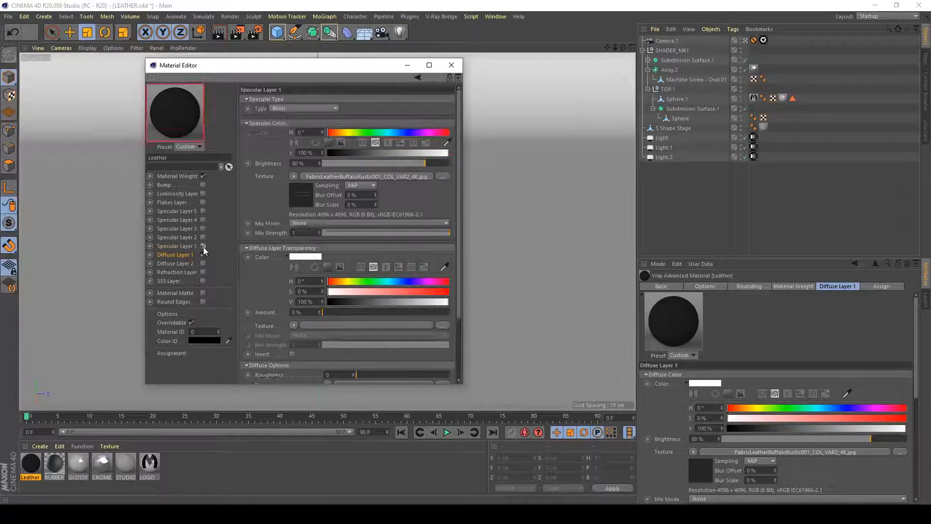
pyautogui.moveTo(314, 73); pyautogui.dragTo(552, 90)
pyautogui.moveTo(273, 514)
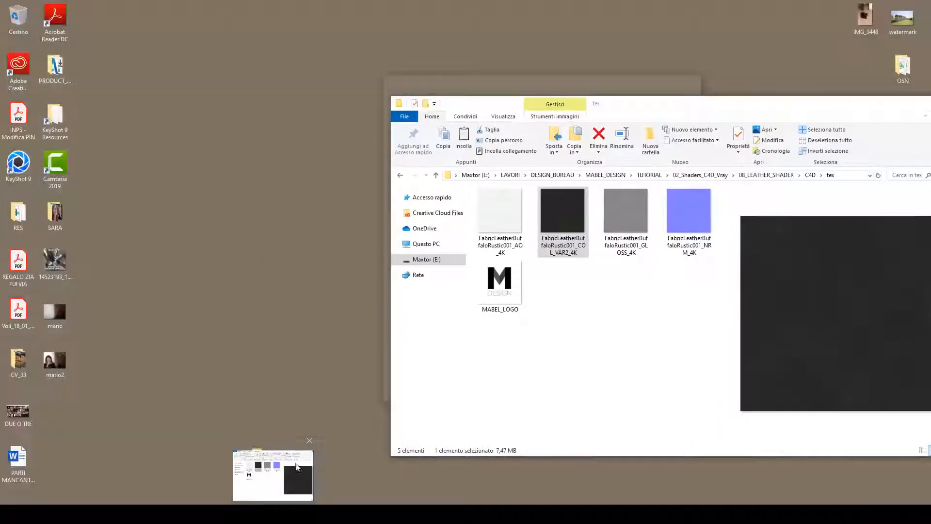
pyautogui.click(273, 467)
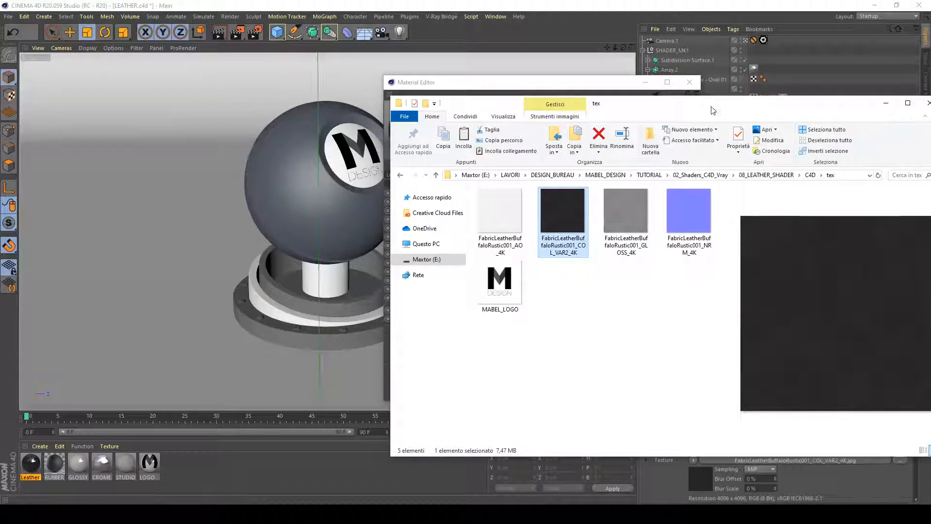
pyautogui.moveTo(717, 106); pyautogui.dragTo(378, 98)
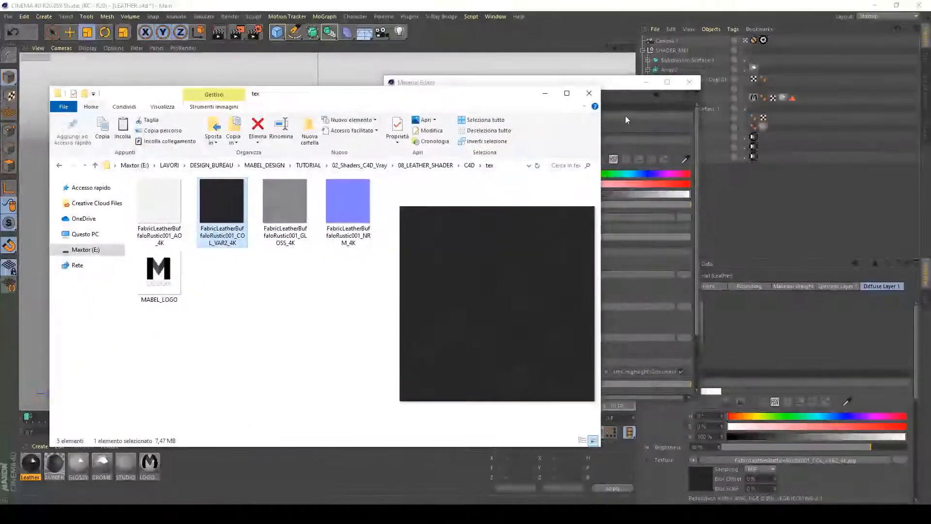
pyautogui.moveTo(613, 87); pyautogui.dragTo(740, 114)
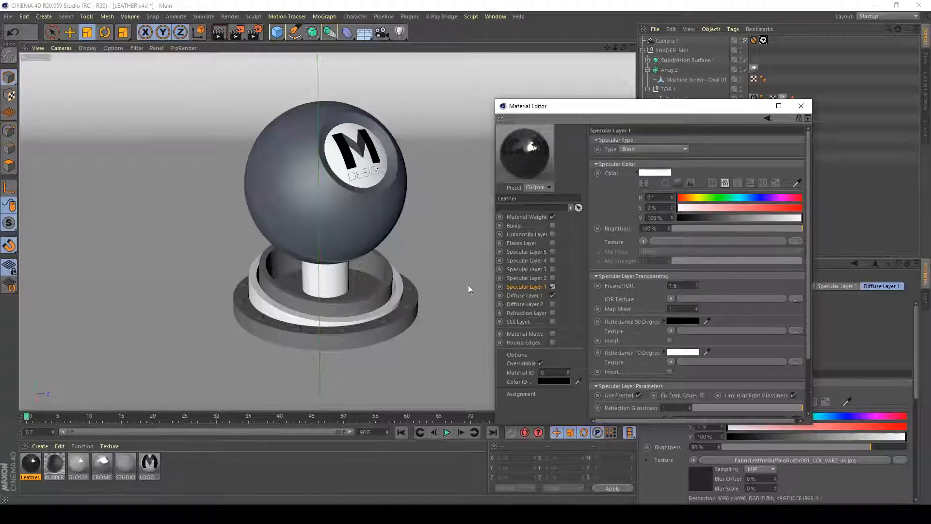
# Load FabricLeatherBuffaloRustic001_GLOSS_4K from the tex folder as the reflection glossiness texture of Specular Layer 1
pyautogui.scroll(-3, 645, 312)
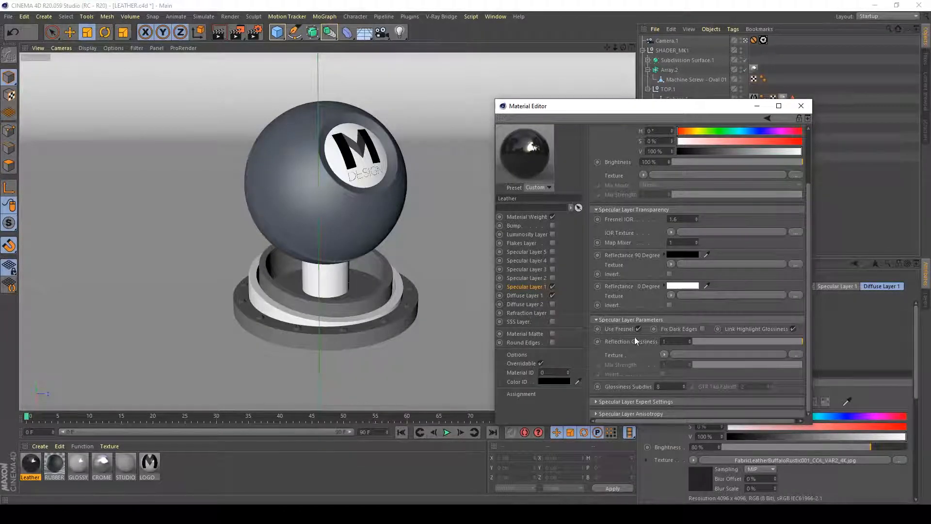
pyautogui.hotkey('alt', 'Tab')
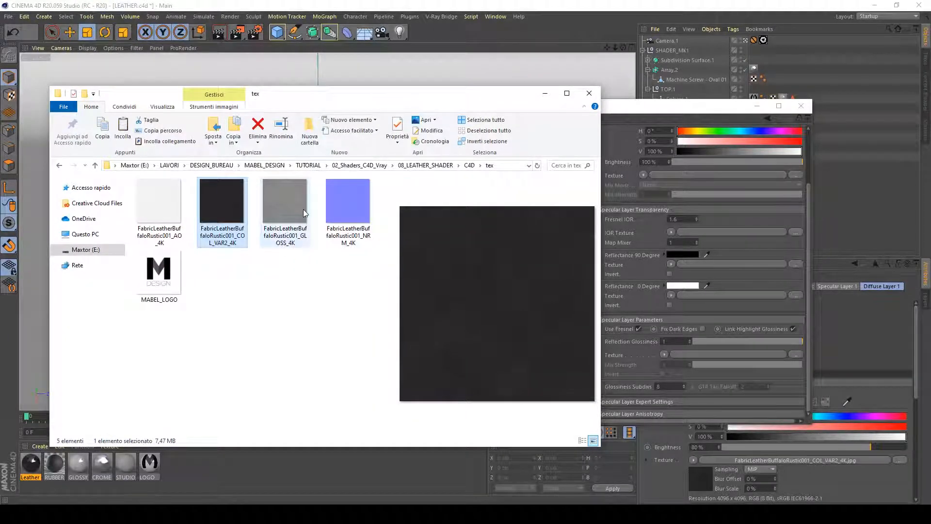
pyautogui.moveTo(304, 208); pyautogui.dragTo(703, 352)
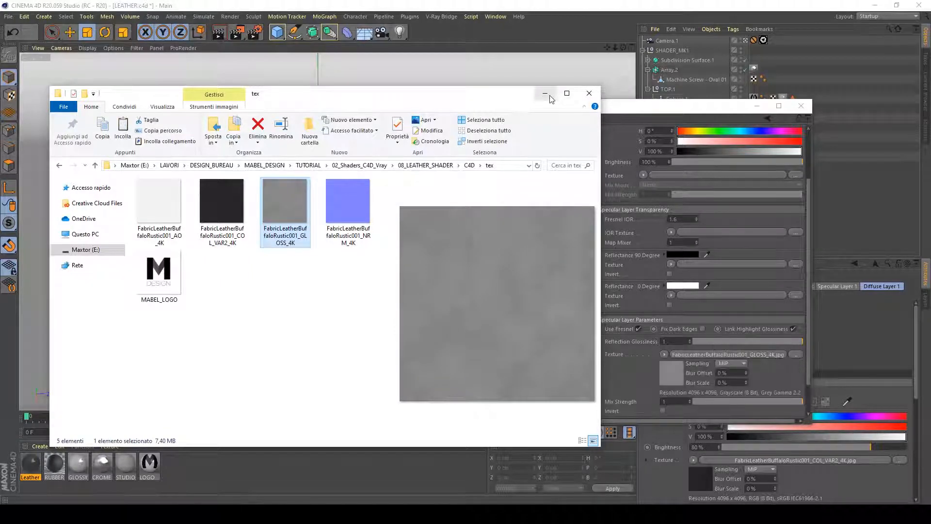
pyautogui.click(545, 93)
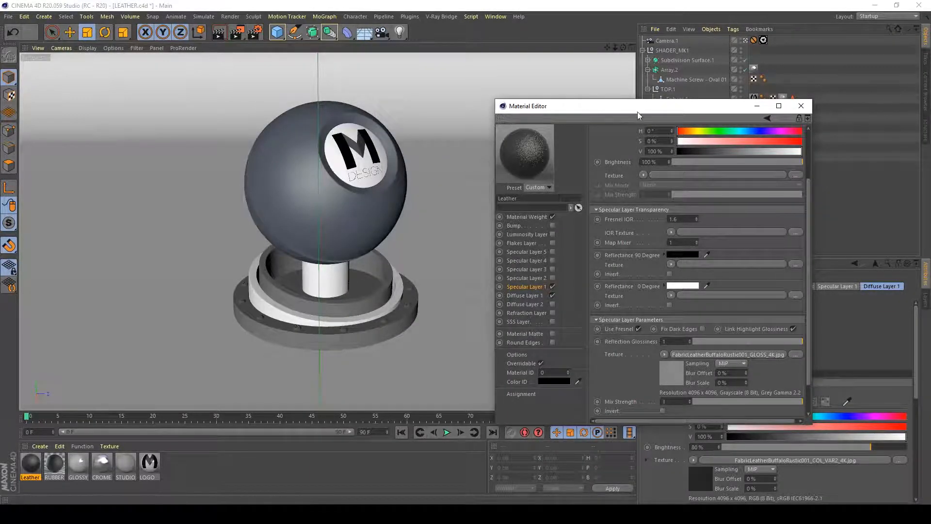
# Apply the Leather material to the shader ball's large sphere and render the scene in the Picture Viewer
pyautogui.moveTo(637, 112); pyautogui.dragTo(516, 42)
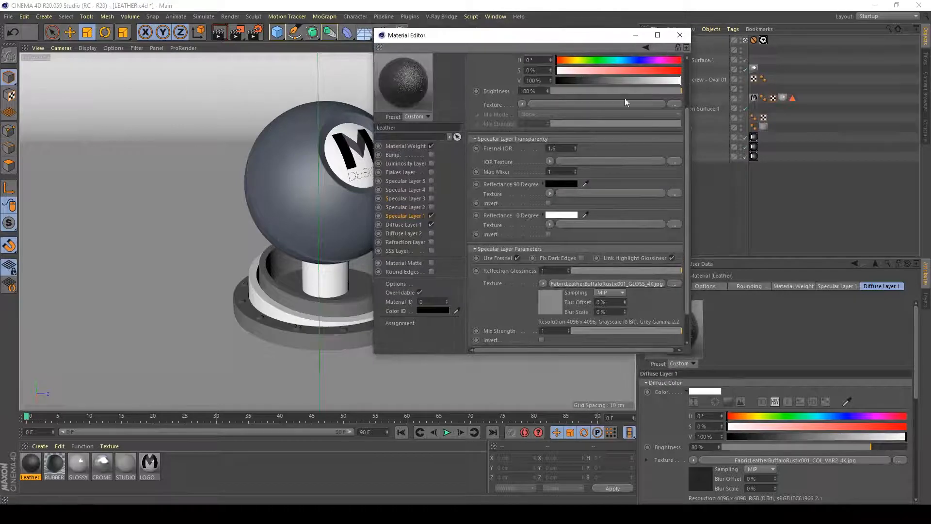
pyautogui.click(682, 35)
pyautogui.moveTo(36, 466); pyautogui.dragTo(315, 170)
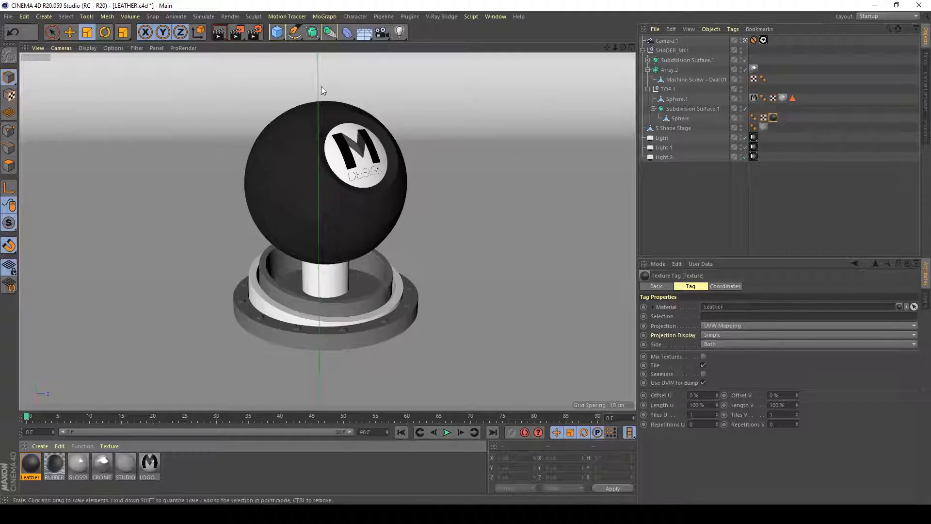
pyautogui.click(240, 32)
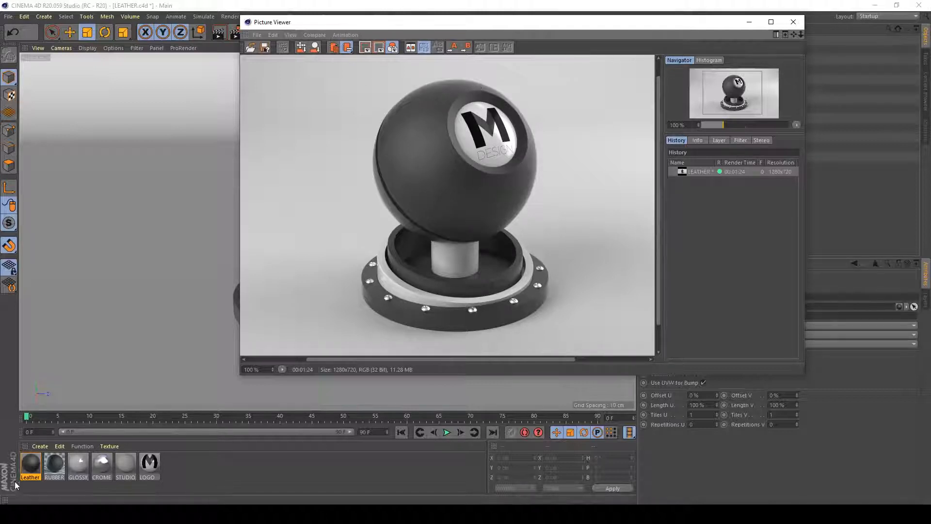
pyautogui.click(793, 22)
# Reopen the Leather material, enable its Bump channel and set the map type to Normal map in tangent space
pyautogui.click(33, 465)
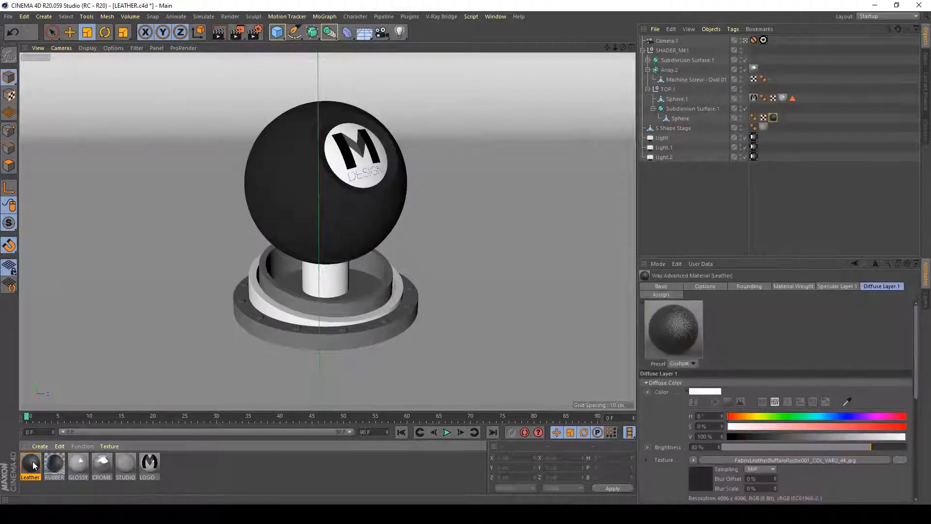
pyautogui.doubleClick(31, 464)
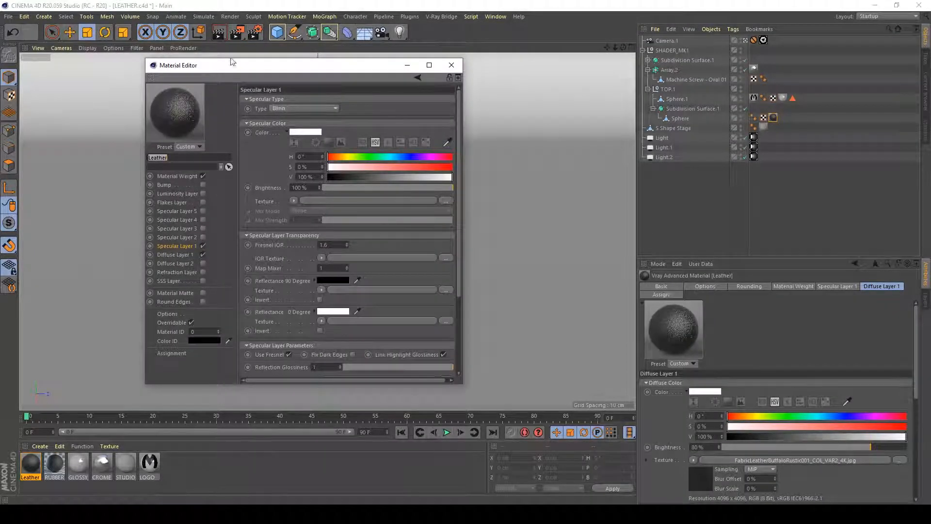
pyautogui.moveTo(231, 63); pyautogui.dragTo(355, 38)
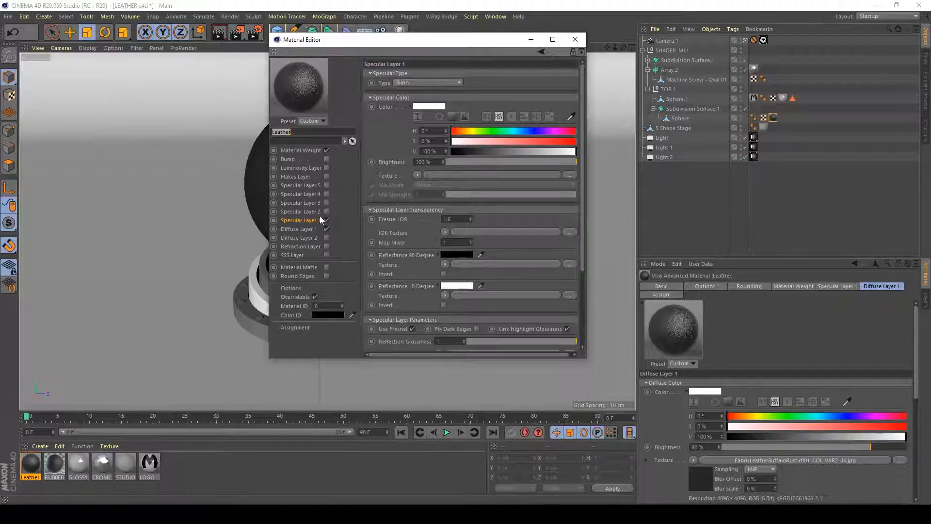
pyautogui.moveTo(315, 33); pyautogui.dragTo(315, 28)
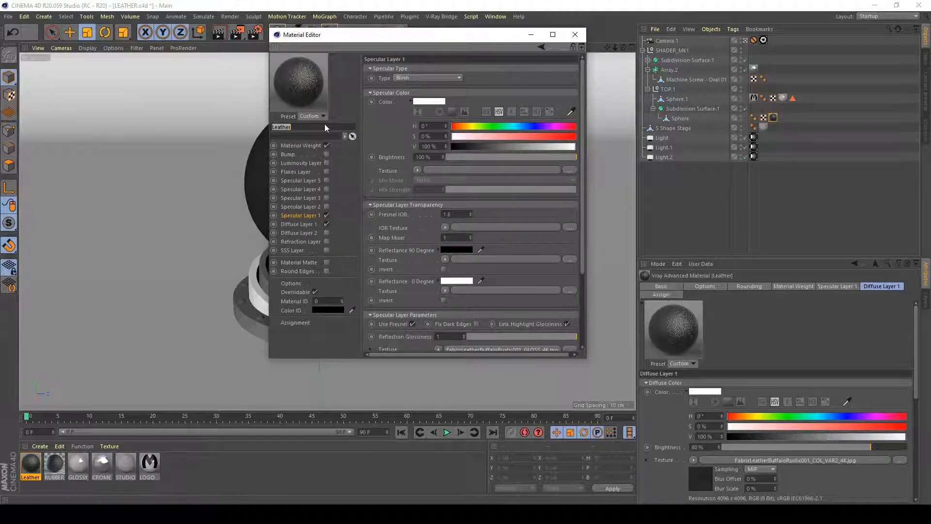
pyautogui.click(288, 154)
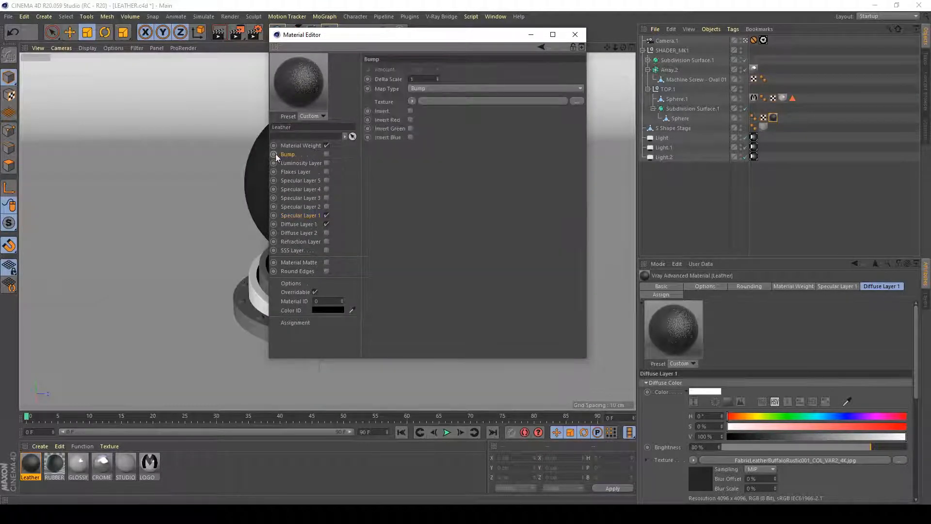
pyautogui.click(327, 155)
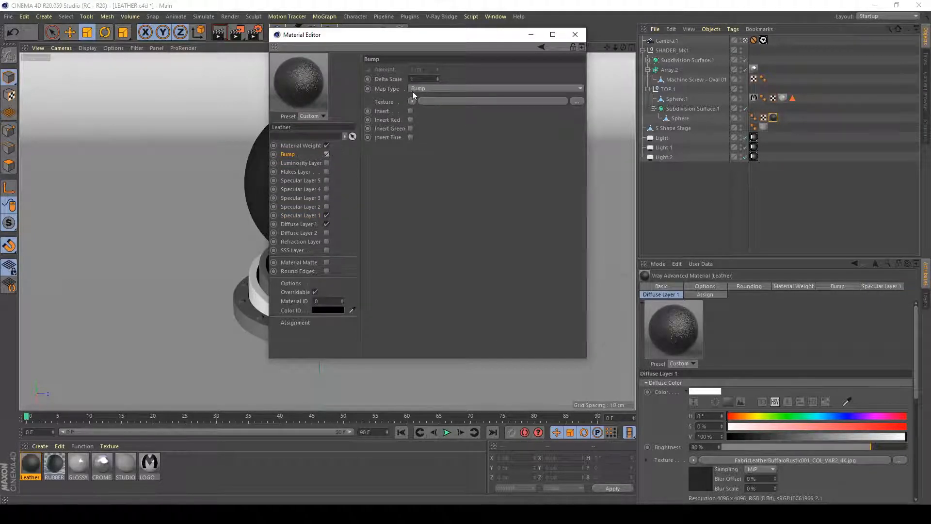
pyautogui.click(427, 89)
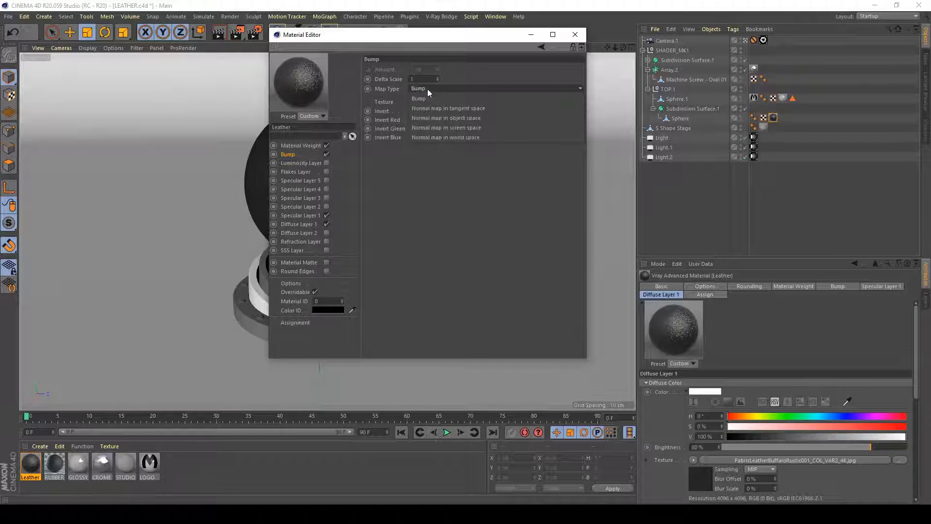
pyautogui.click(436, 109)
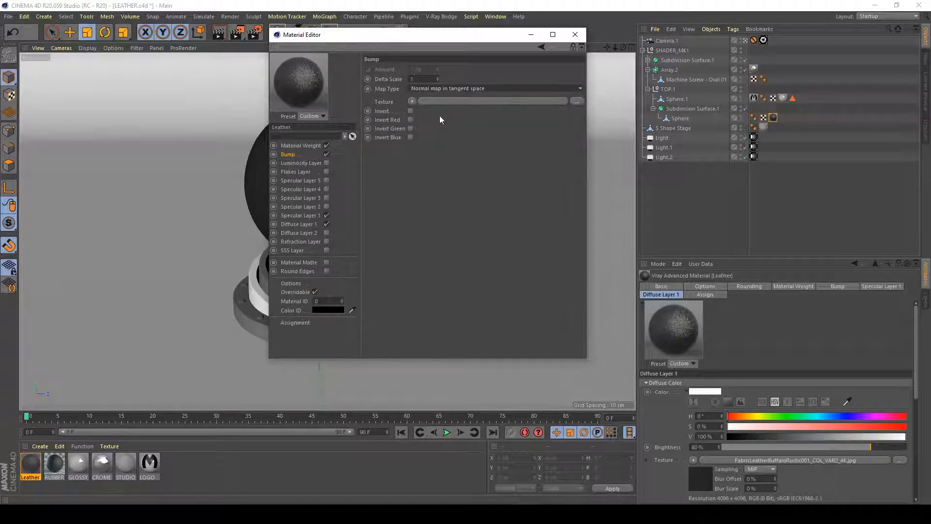
# Load FabricLeatherBuffaloRustic001_NRM_4K from the tex folder as the texture of the Bump channel
pyautogui.click(253, 514)
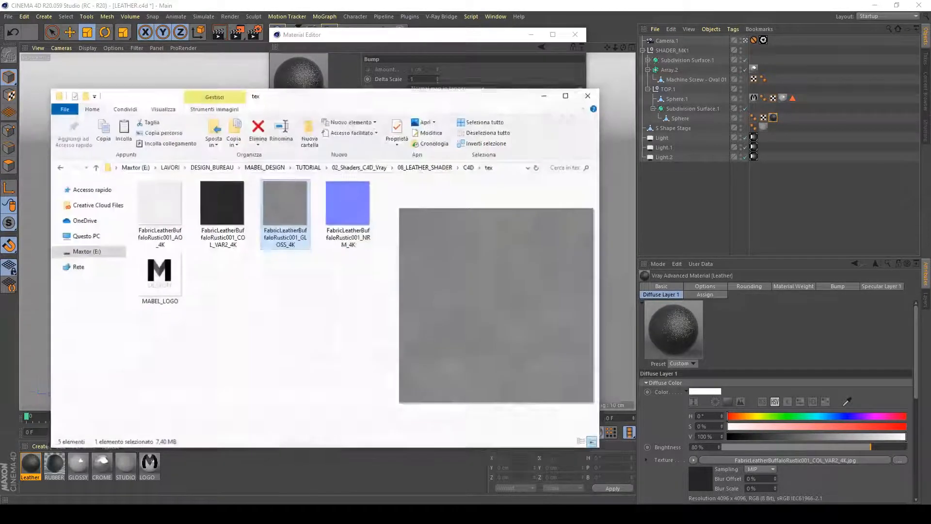
pyautogui.moveTo(393, 102); pyautogui.dragTo(565, 197)
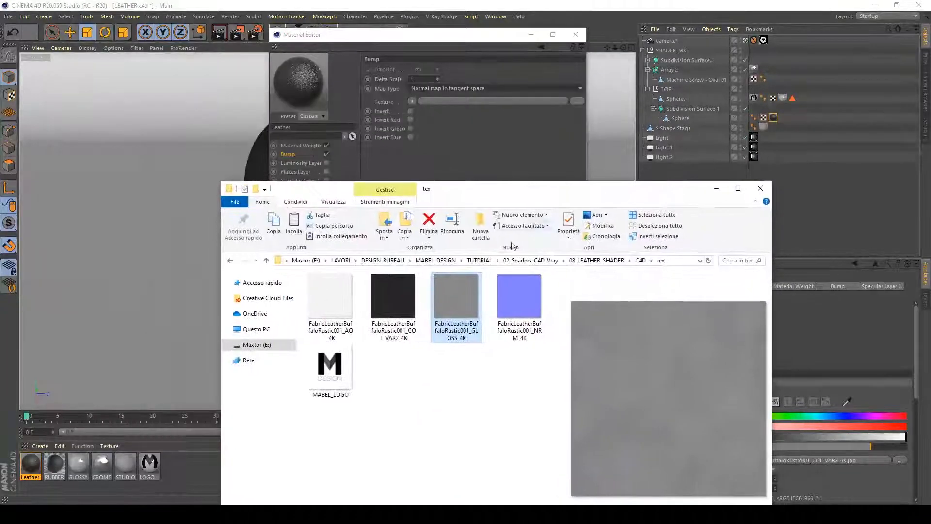
pyautogui.moveTo(543, 275); pyautogui.dragTo(513, 161)
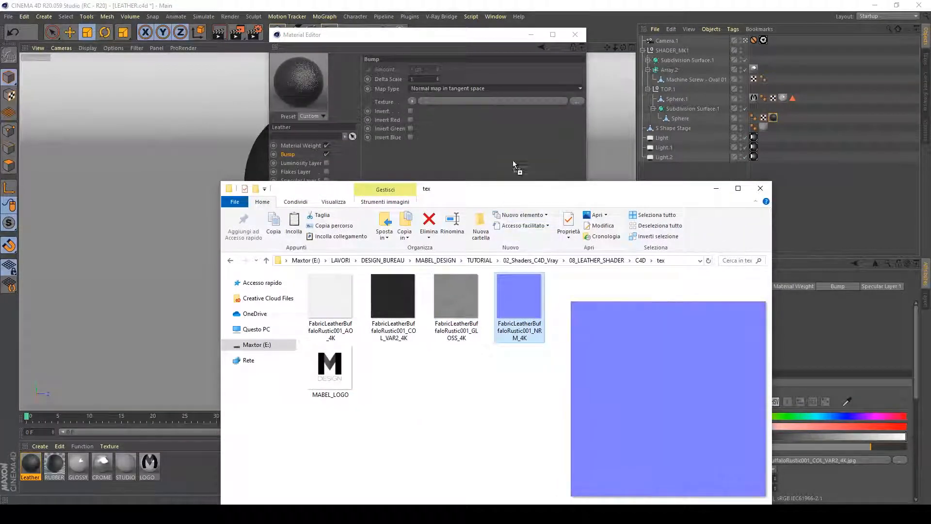
pyautogui.moveTo(480, 97); pyautogui.dragTo(479, 100)
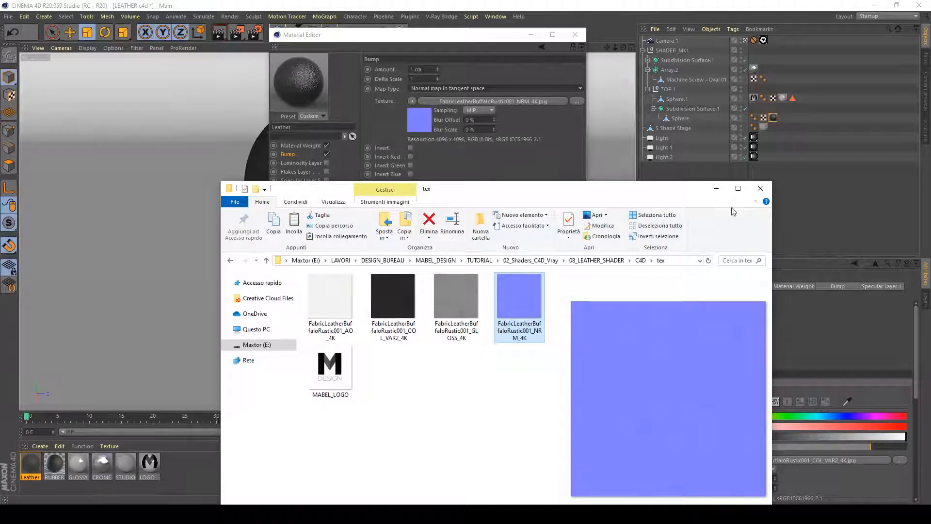
pyautogui.click(716, 189)
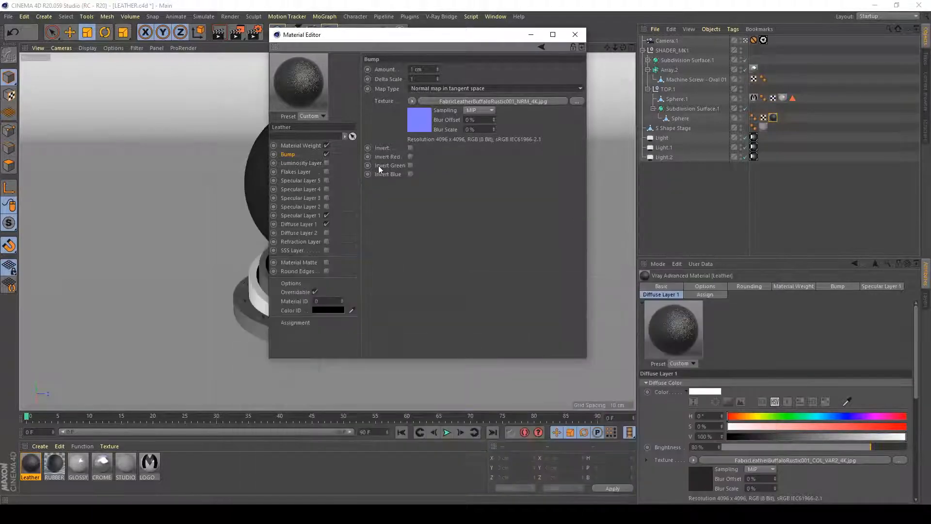
# Switch Specular Layer 1 and Diffuse Layer 1 of the Leather material off and on again to compare the preview
pyautogui.click(326, 215)
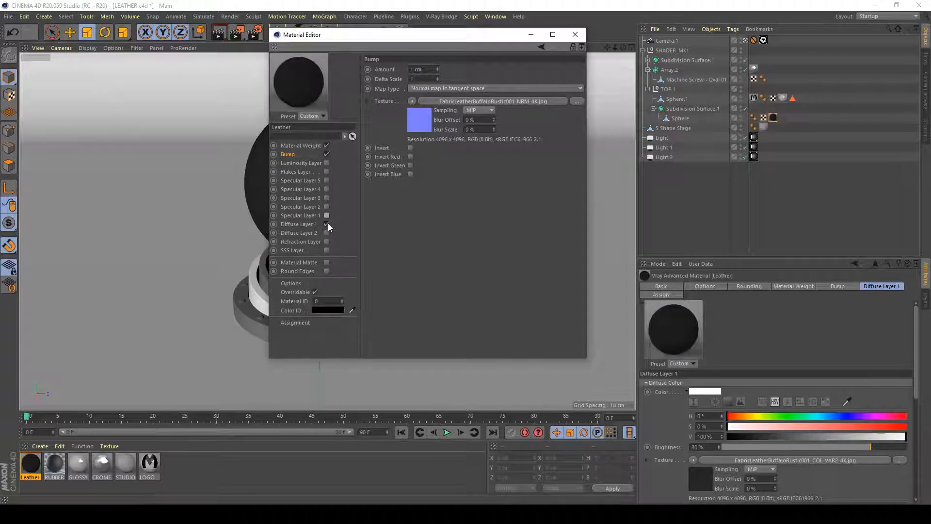
pyautogui.click(327, 216)
pyautogui.click(328, 225)
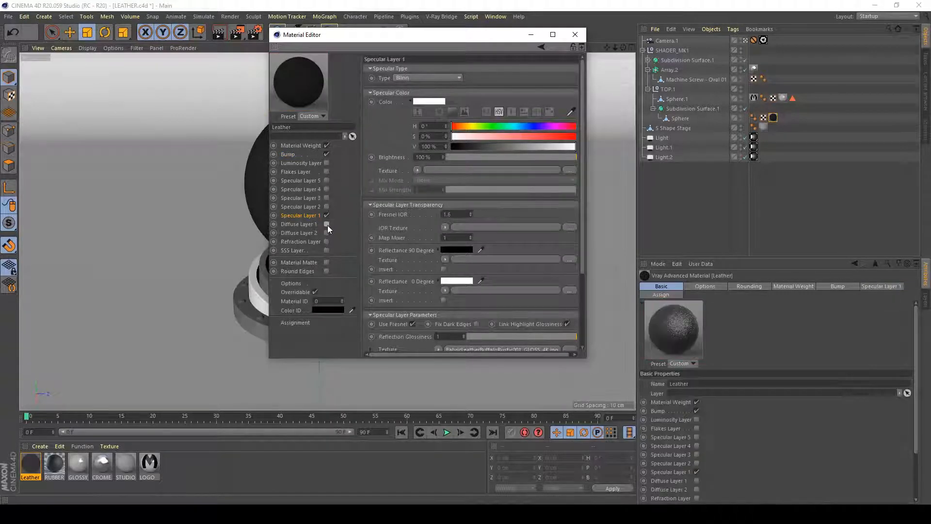
pyautogui.click(327, 225)
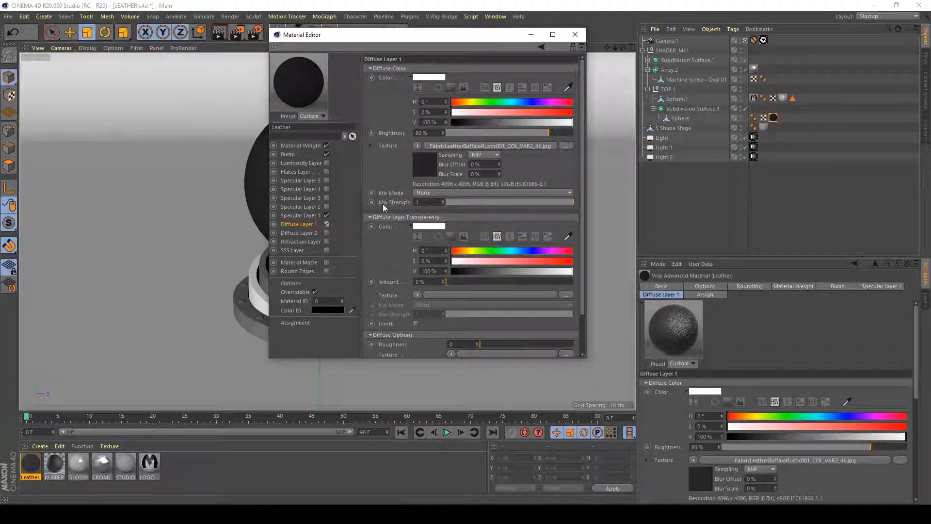
# Disable Specular Layer 1 and set the Diffuse Layer 1 colour texture's mix strength to 0 to isolate the bump in the preview
pyautogui.moveTo(533, 204); pyautogui.dragTo(409, 199)
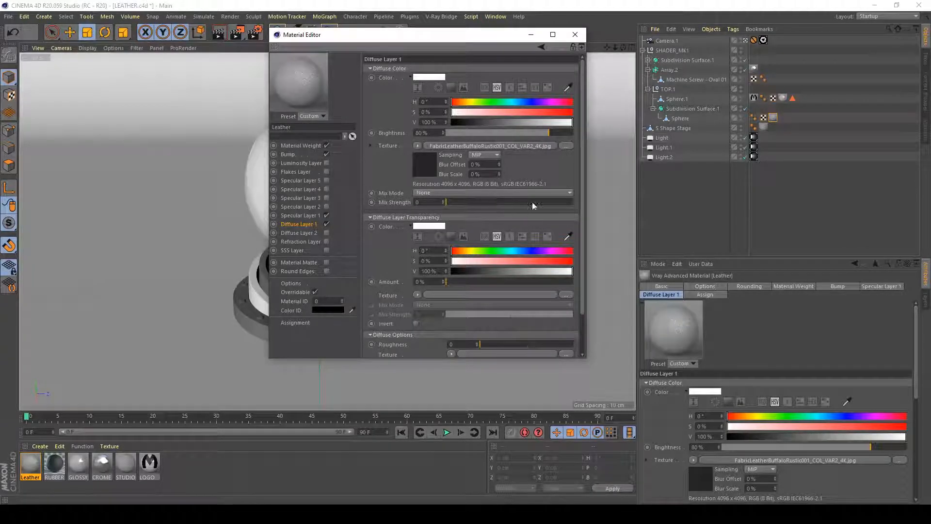
pyautogui.moveTo(533, 204); pyautogui.dragTo(574, 203)
pyautogui.click(327, 215)
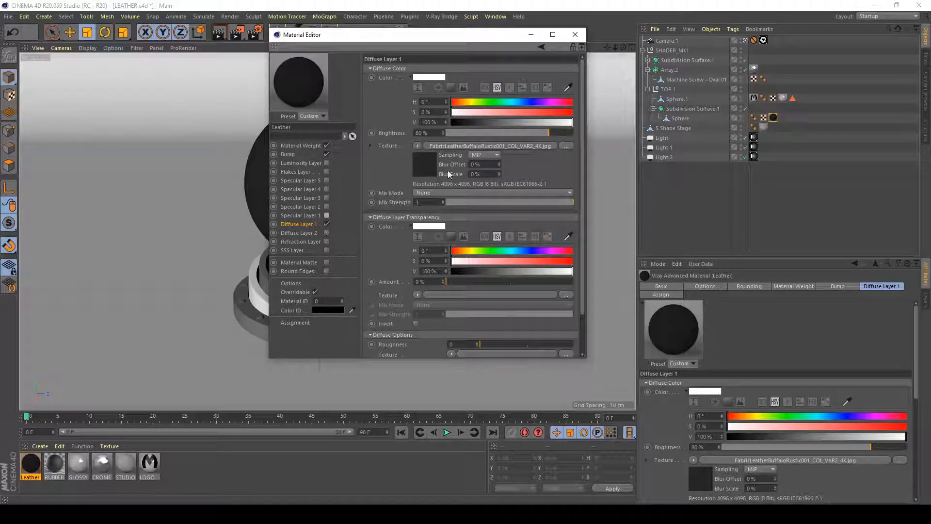
pyautogui.moveTo(454, 207); pyautogui.dragTo(427, 204)
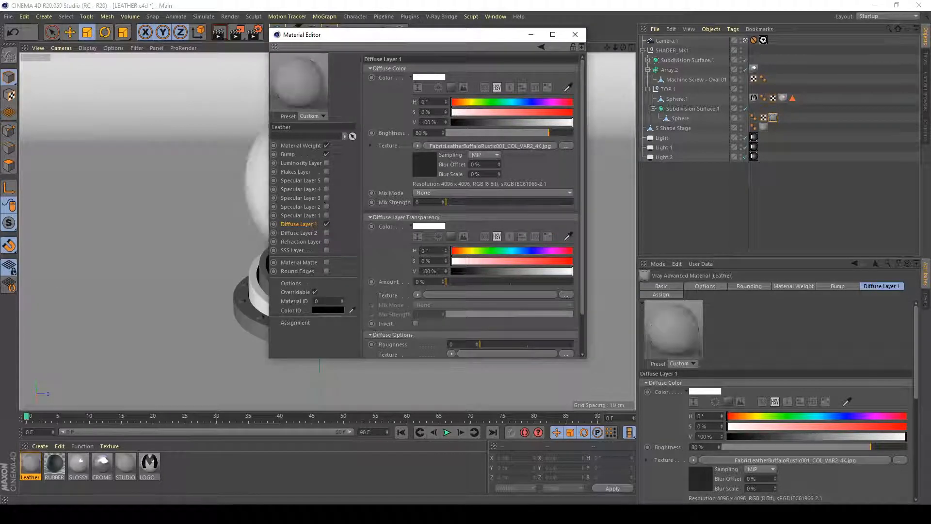
# Set the Leather material's Bump amount to 10 cm
pyautogui.click(307, 154)
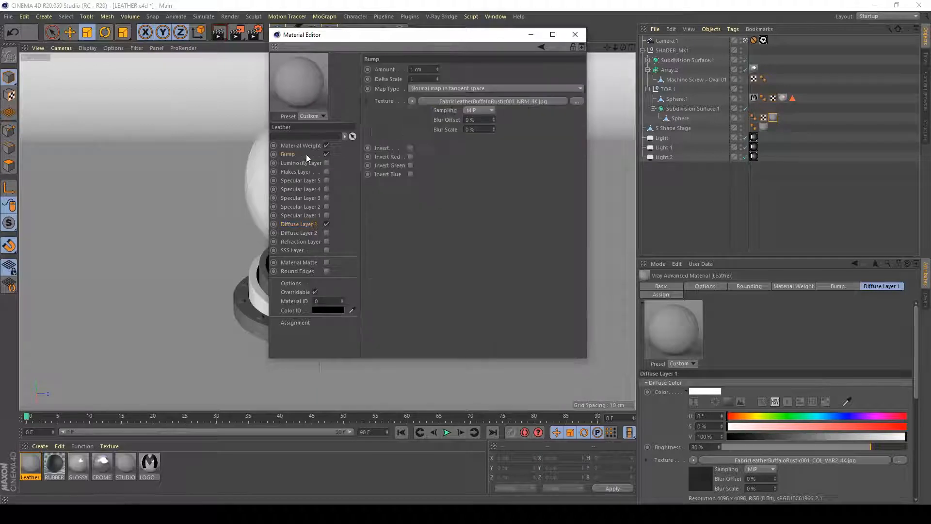
pyautogui.click(433, 70)
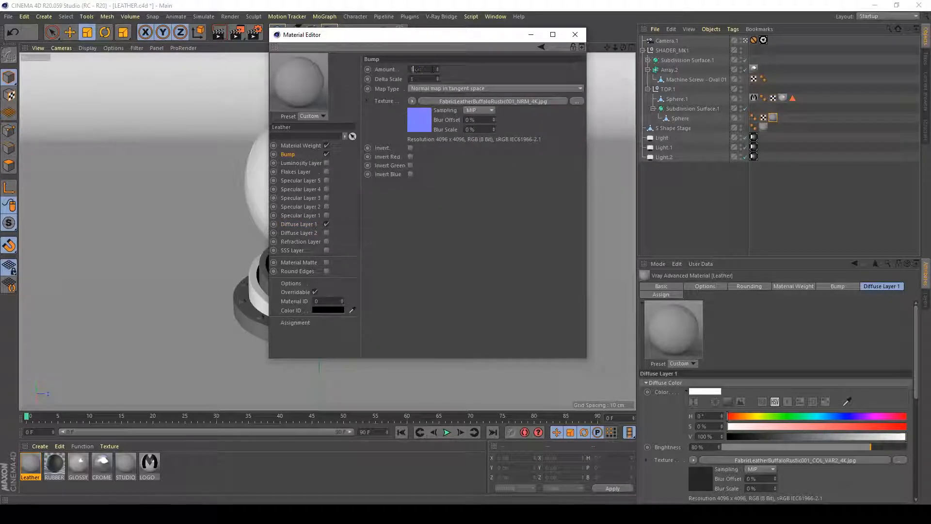
pyautogui.write('10')
pyautogui.press('Return')
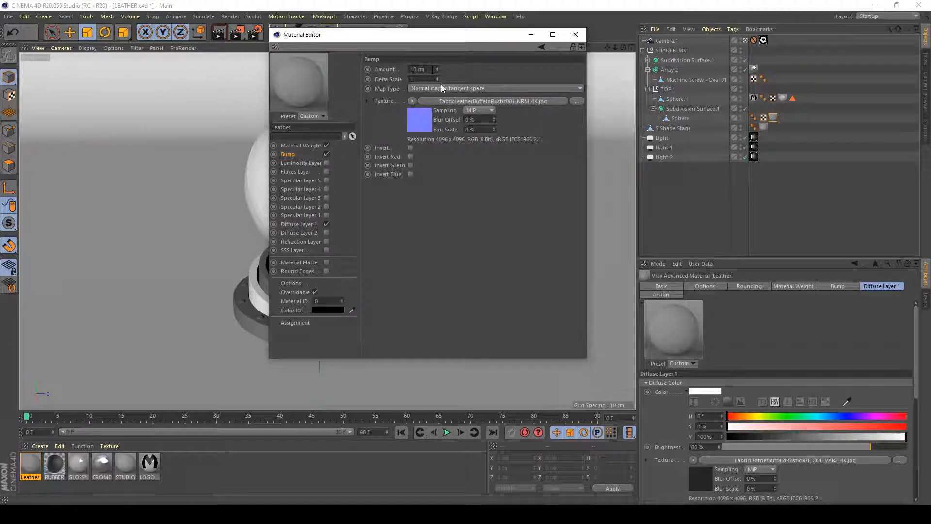
# Try the Bump map type as normal map in object space, screen space and world space
pyautogui.click(437, 88)
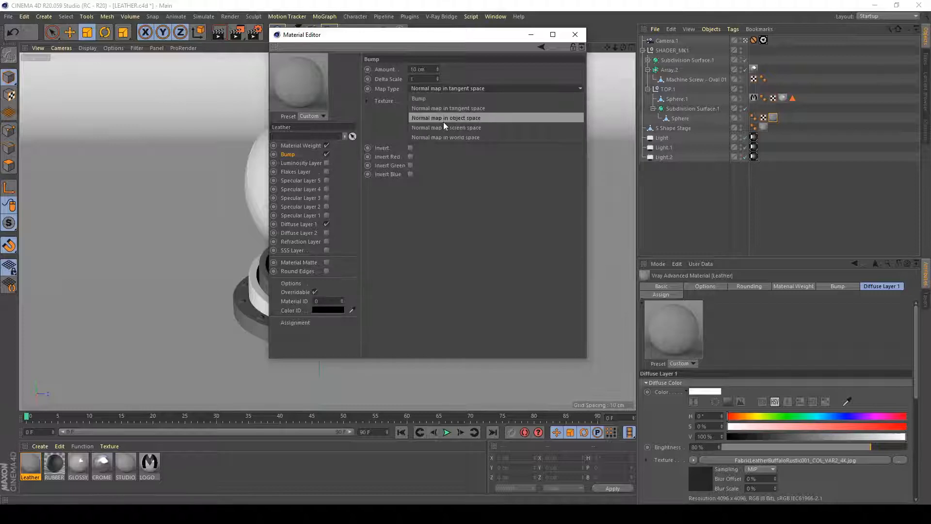
pyautogui.click(443, 121)
pyautogui.click(437, 88)
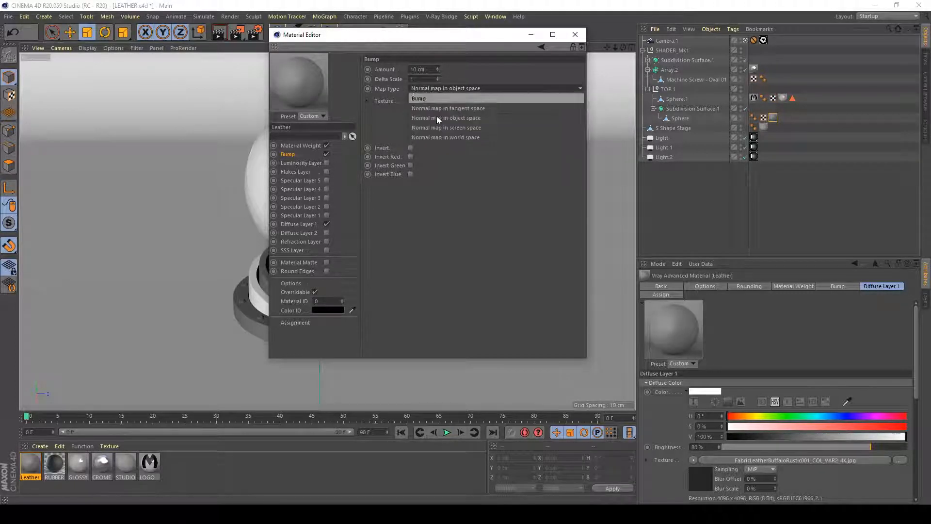
pyautogui.click(440, 132)
pyautogui.click(444, 88)
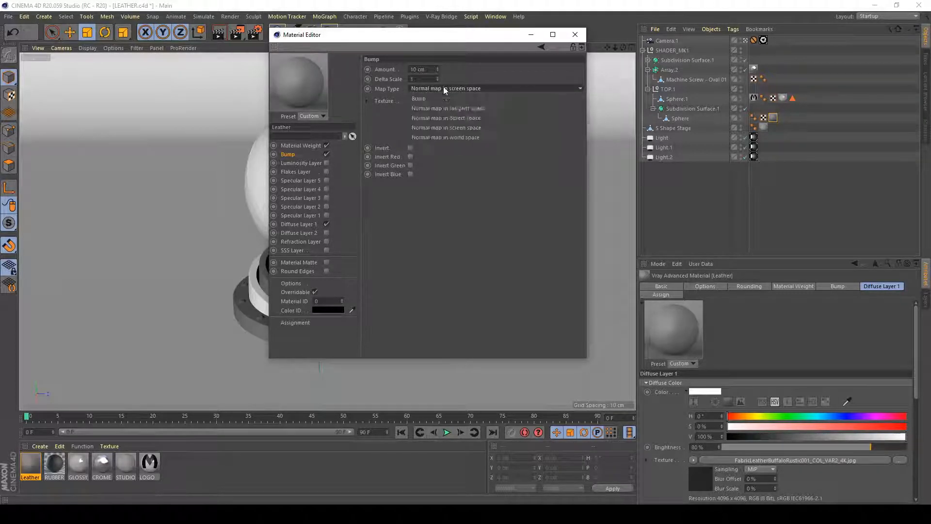
pyautogui.click(458, 133)
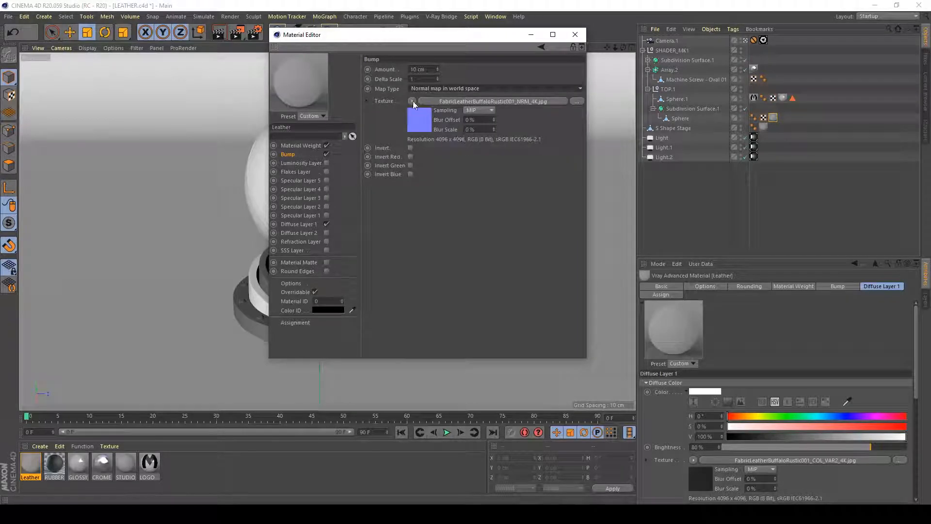
# Toggle the Bump channel off and on, return its map type to Normal map in tangent space and set the amount to 1 cm
pyautogui.click(328, 152)
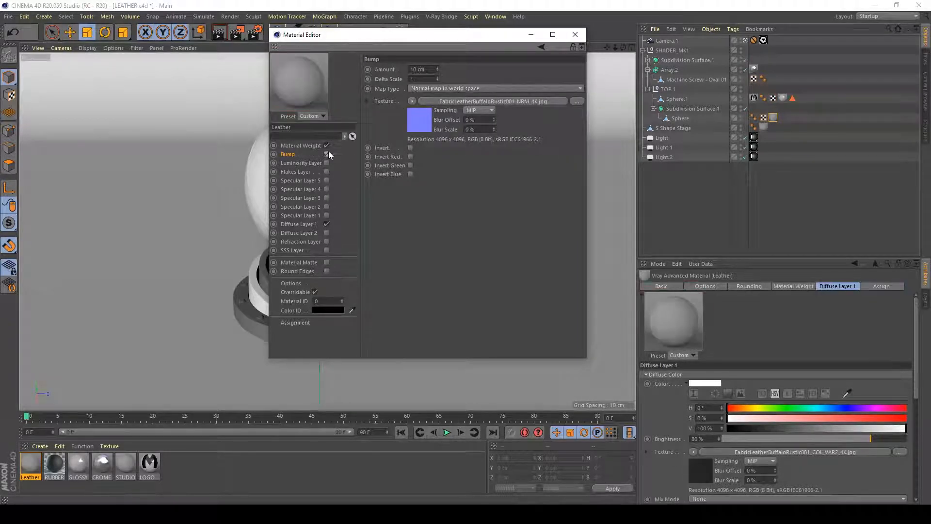
pyautogui.click(328, 152)
pyautogui.click(426, 89)
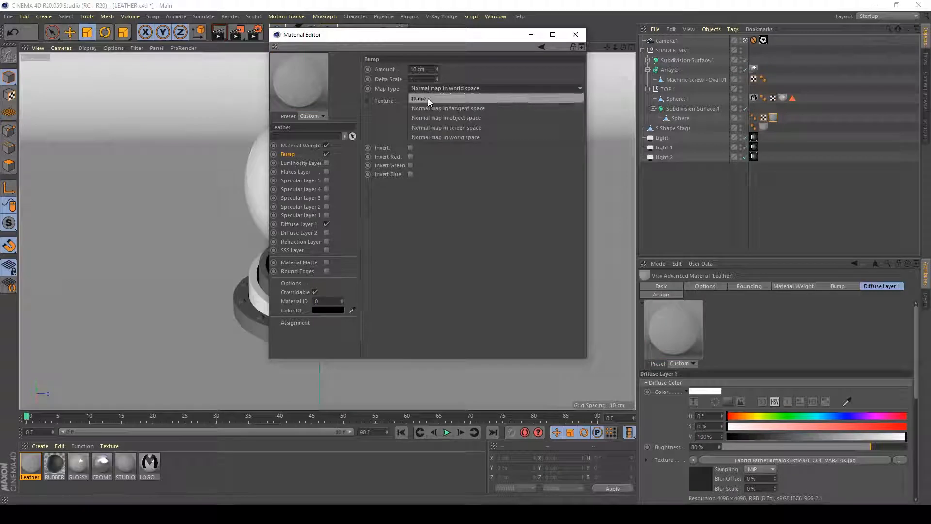
pyautogui.click(428, 108)
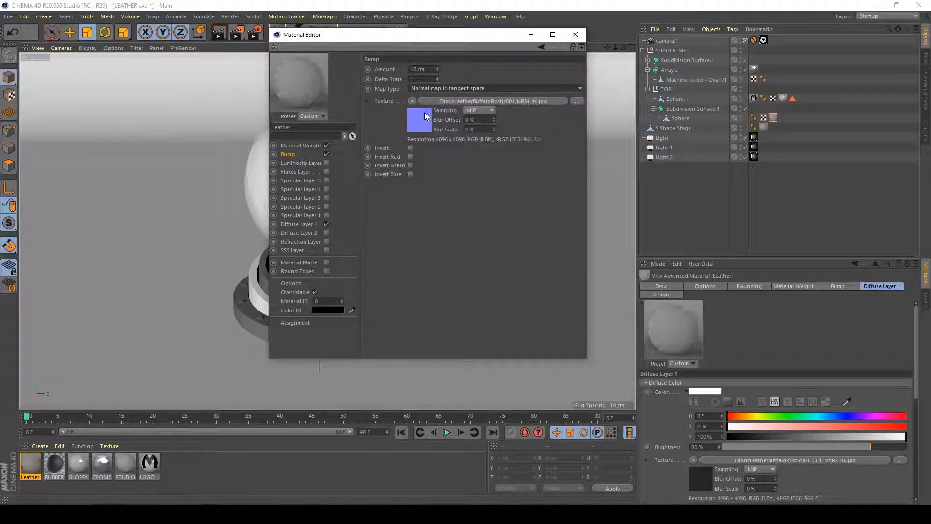
pyautogui.click(418, 70)
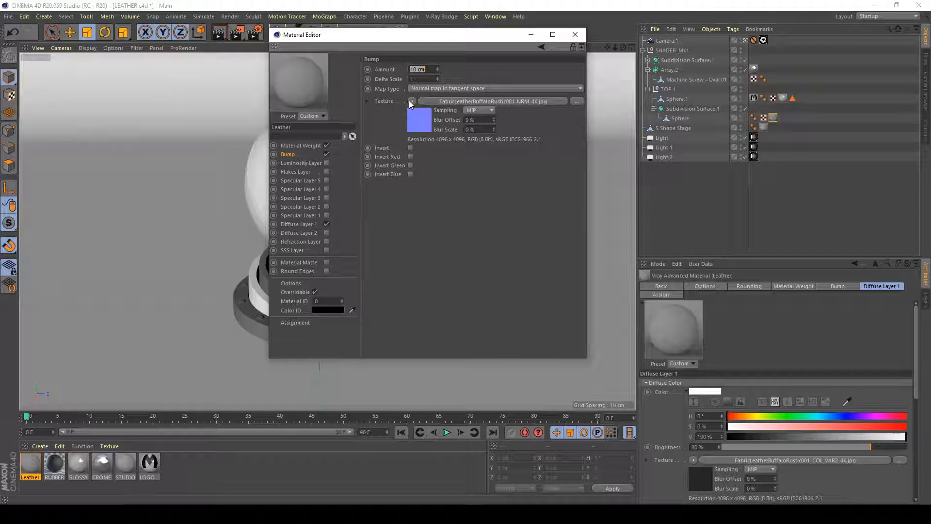
pyautogui.write('1')
pyautogui.press('Return')
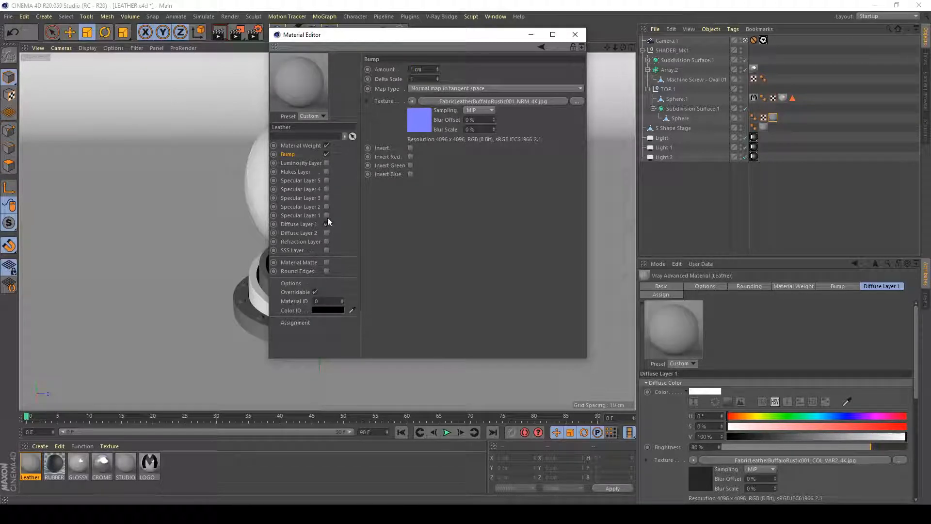
# Restore the Diffuse Layer 1 colour texture's mix strength to 1 and enable Specular Layer 1 again
pyautogui.click(314, 225)
pyautogui.moveTo(468, 205); pyautogui.dragTo(665, 210)
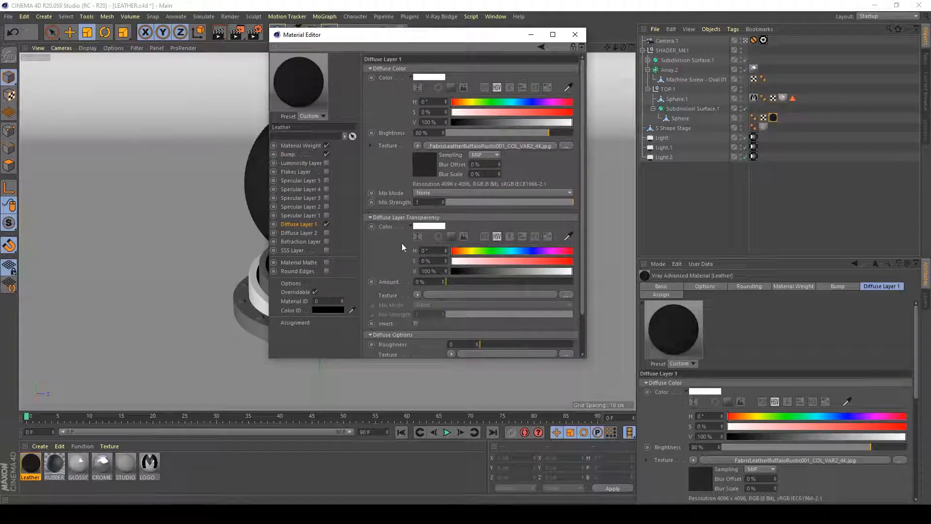
pyautogui.click(301, 215)
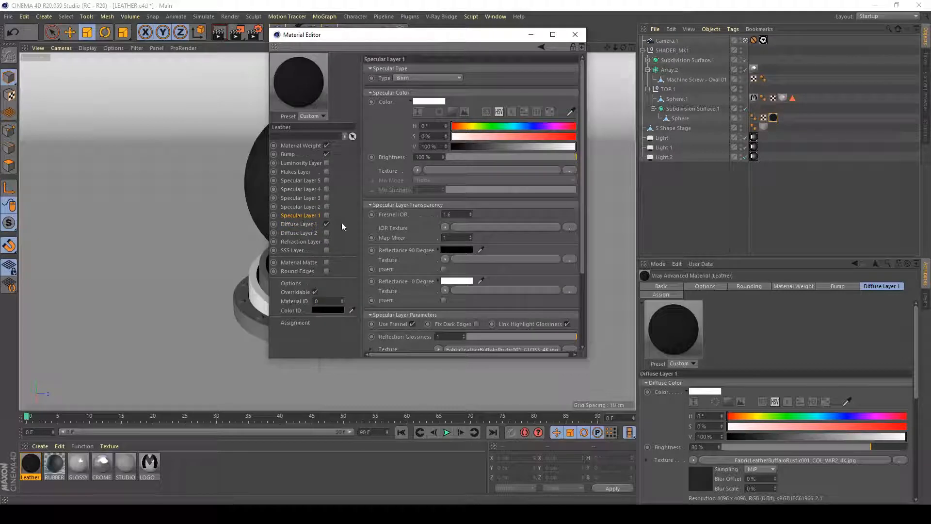
pyautogui.click(326, 216)
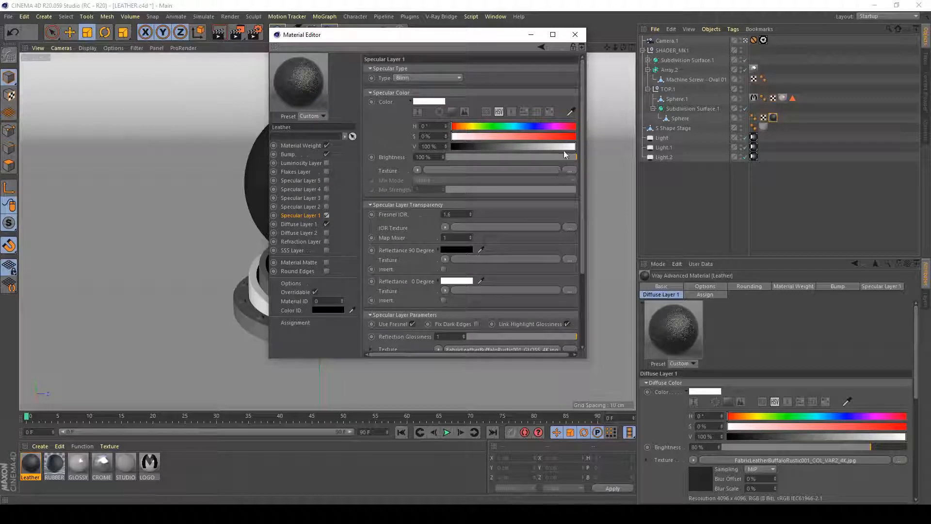
# Set the specular color brightness of Specular Layer 1 to 70%
pyautogui.click(437, 147)
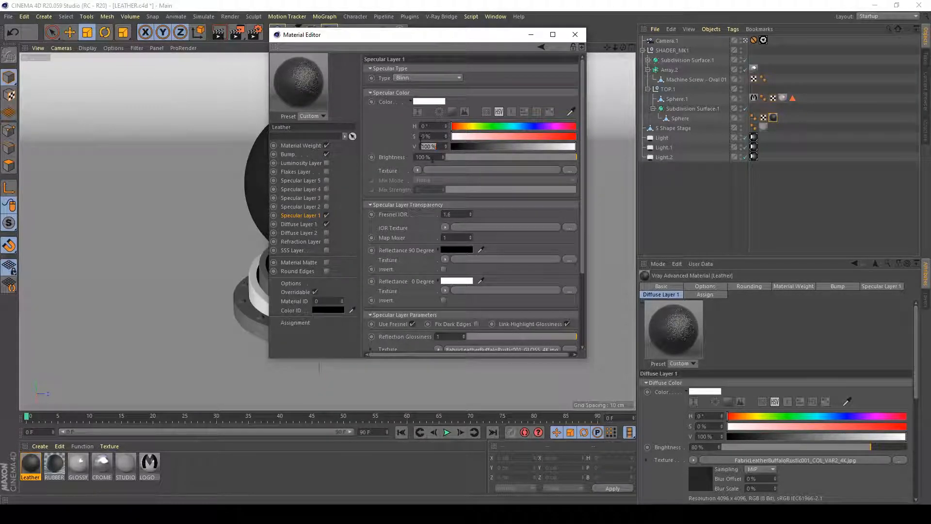
pyautogui.click(428, 158)
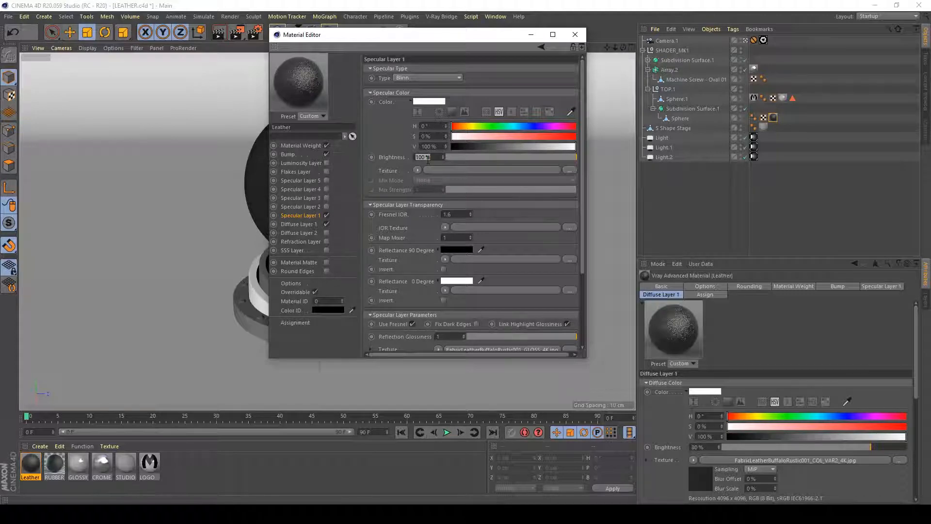
pyautogui.write('70')
pyautogui.press('Return')
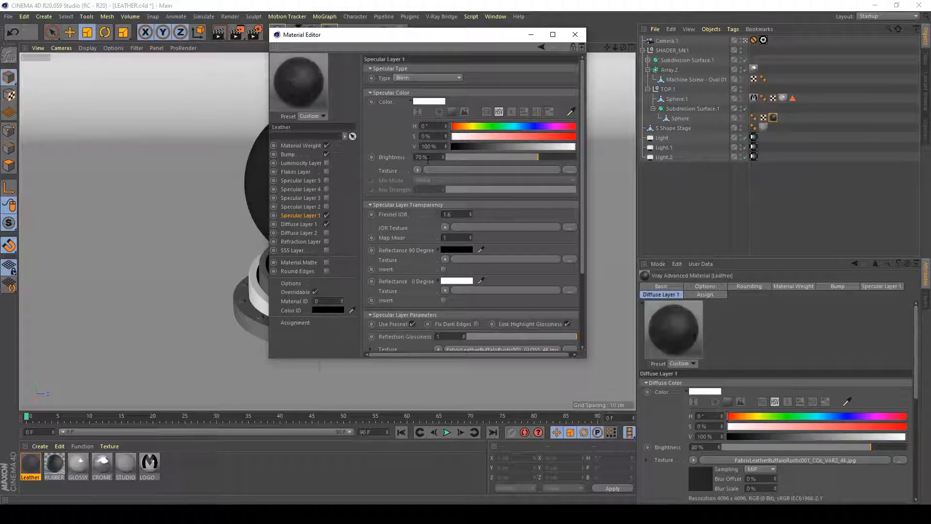
# Set the mix strength of Specular Layer 1's reflection glossiness texture to 0.8
pyautogui.moveTo(583, 156); pyautogui.dragTo(586, 274)
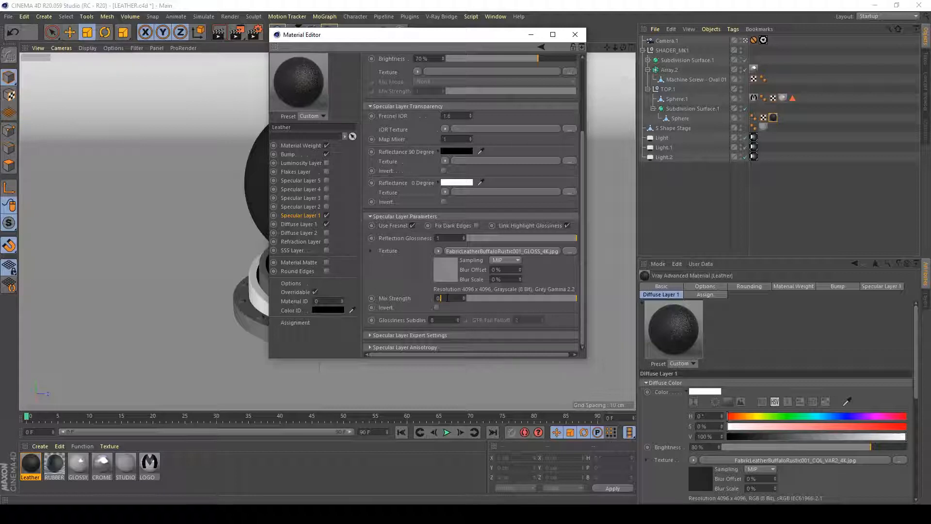
pyautogui.write('8')
pyautogui.press('Return')
# Close the material's settings and render the scene in the Picture Viewer
pyautogui.click(575, 36)
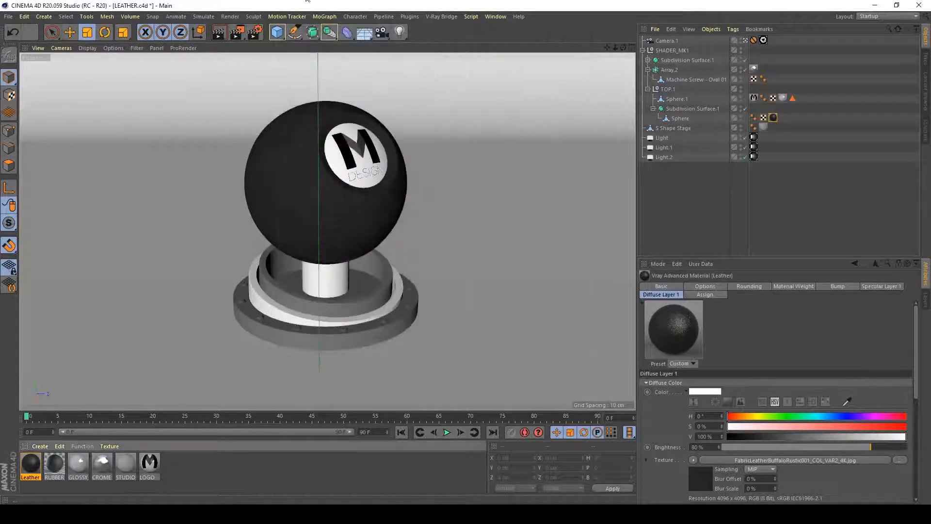
pyautogui.click(242, 33)
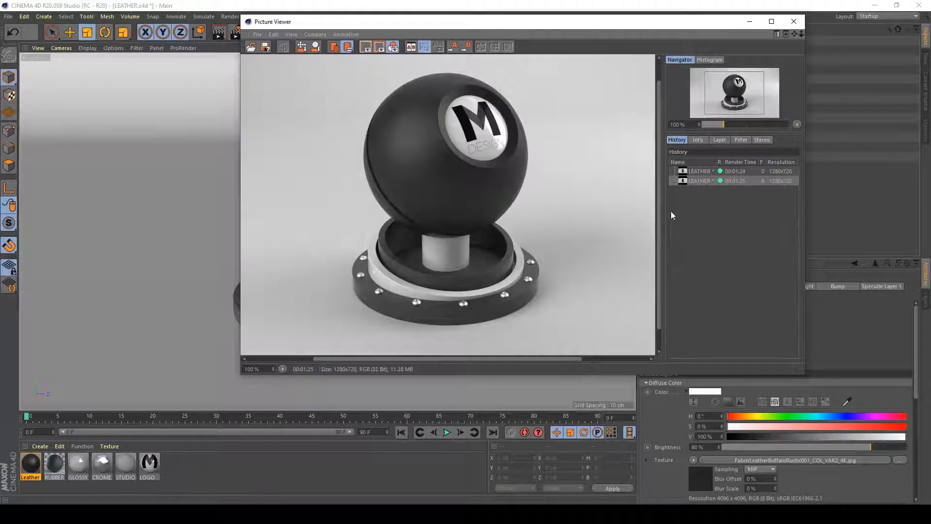
# Compare the new leather render with the previous one in the render history and examine the sphere's surface up close
pyautogui.click(708, 172)
pyautogui.click(710, 182)
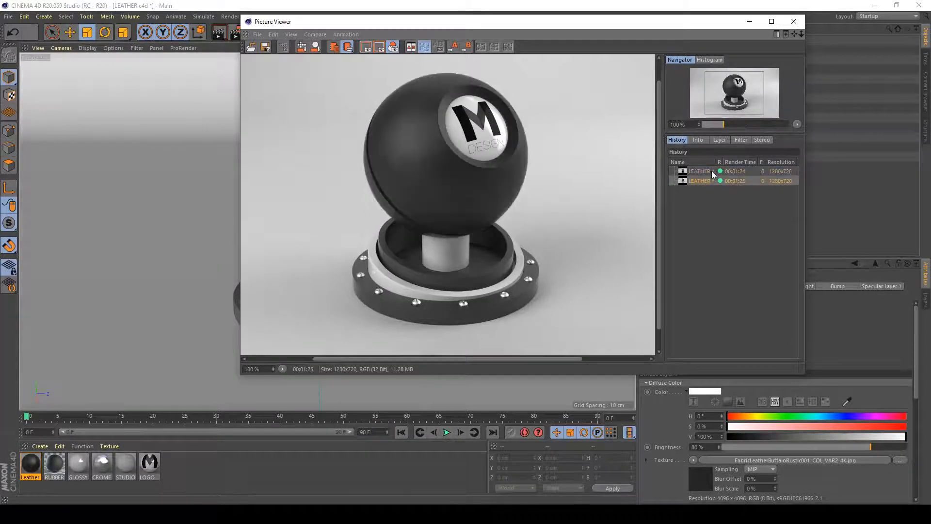
pyautogui.click(712, 171)
pyautogui.click(710, 180)
pyautogui.click(706, 170)
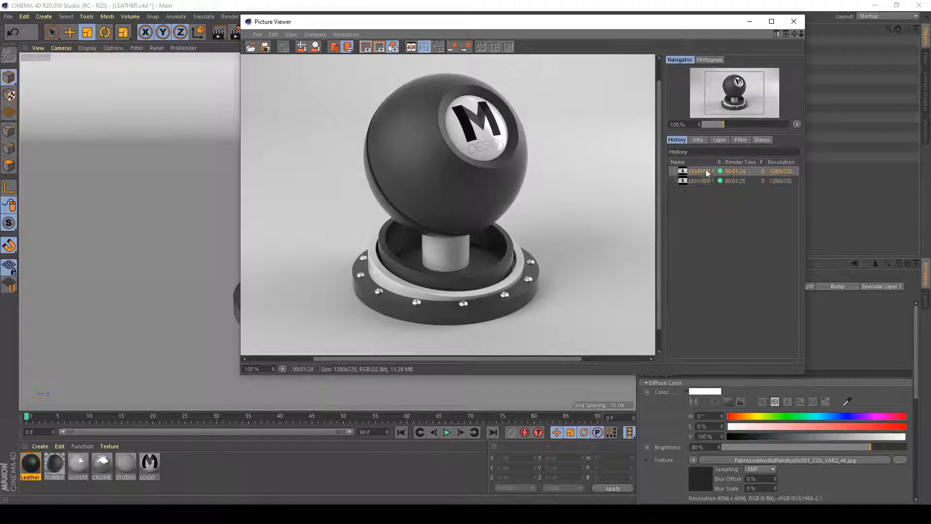
pyautogui.click(706, 182)
pyautogui.click(706, 172)
pyautogui.click(710, 181)
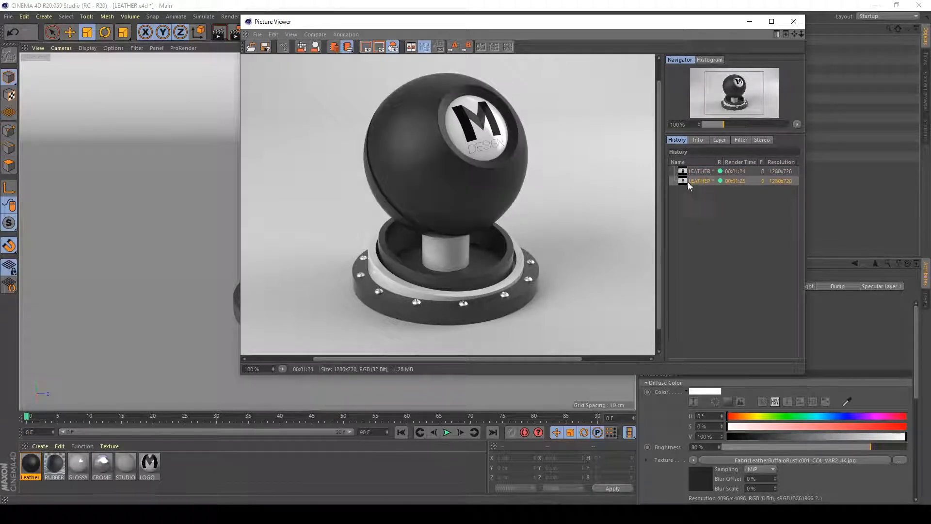
pyautogui.hotkey('ctrl', 's')
pyautogui.click(697, 173)
pyautogui.click(701, 182)
pyautogui.click(703, 173)
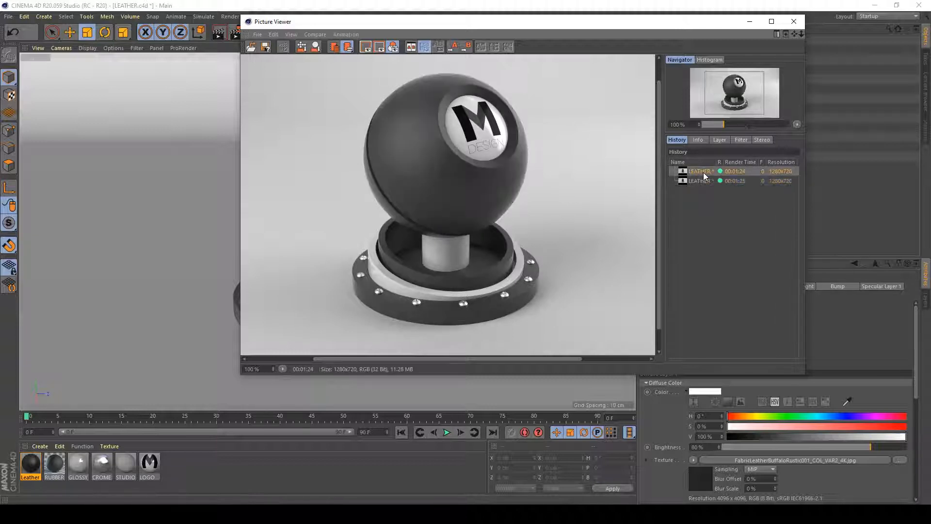
pyautogui.click(708, 182)
pyautogui.click(707, 172)
pyautogui.click(708, 181)
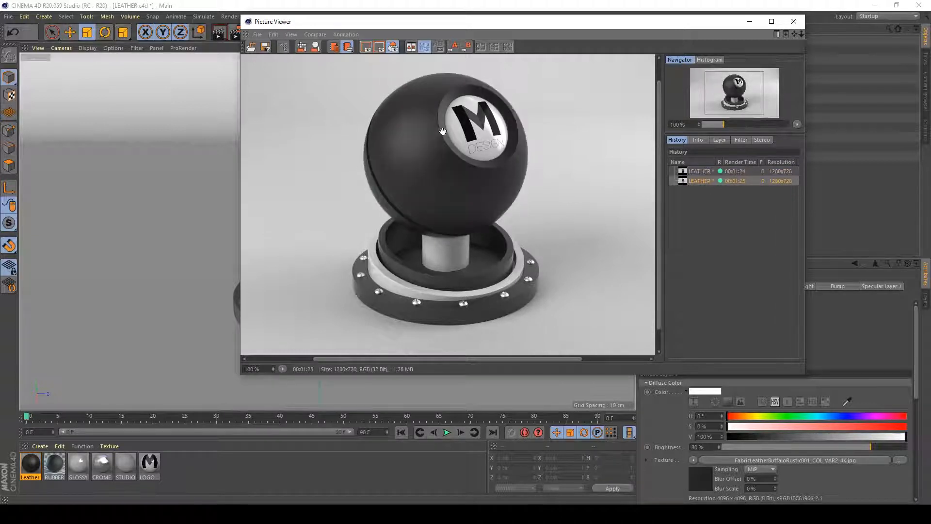
pyautogui.click(700, 173)
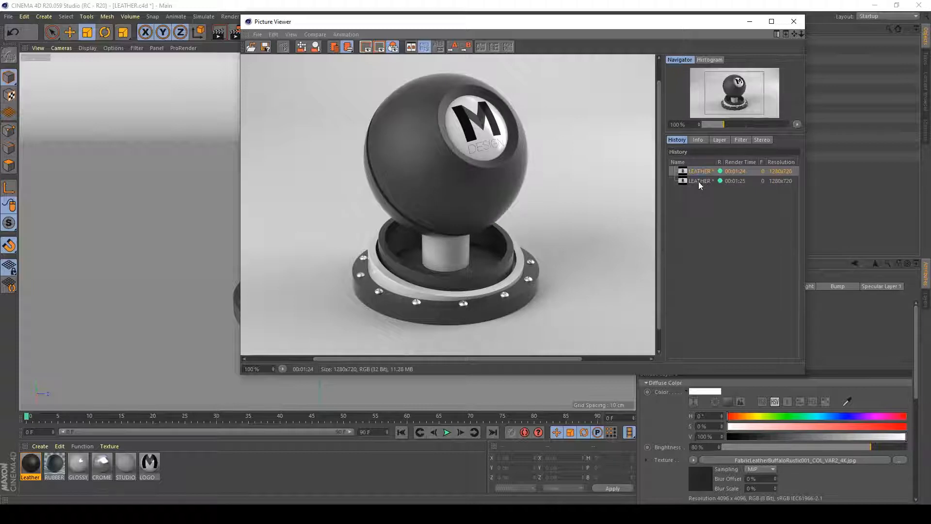
pyautogui.click(699, 181)
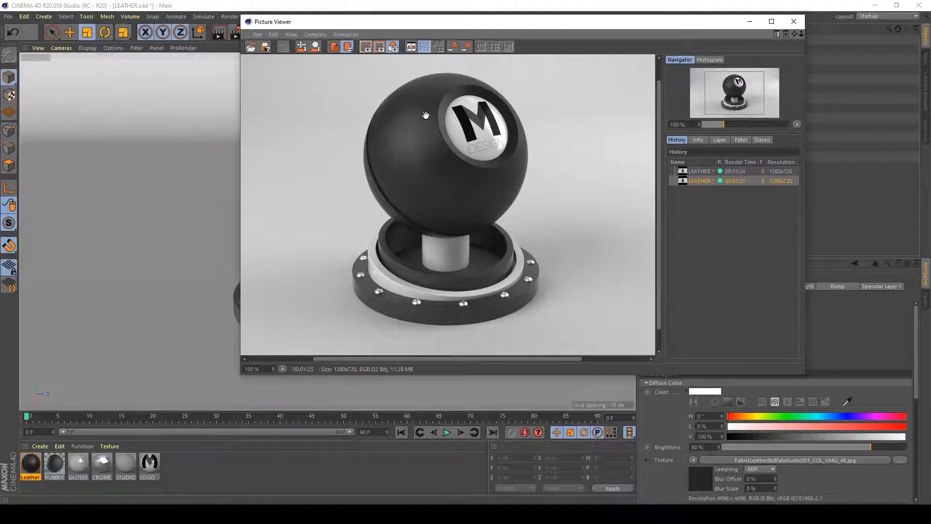
pyautogui.scroll(3, 448, 132)
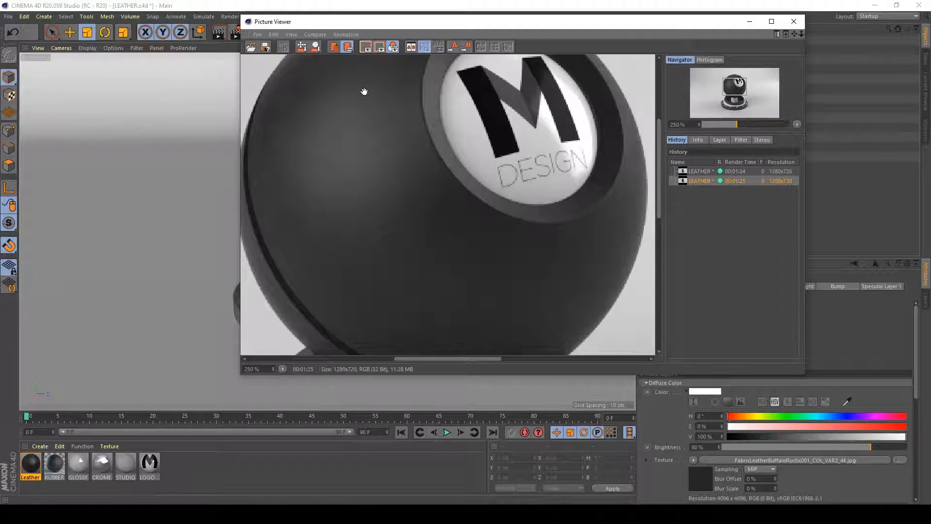
# Compare the two leather renders in the render history, close up and at full view, and close the Picture Viewer
pyautogui.click(703, 172)
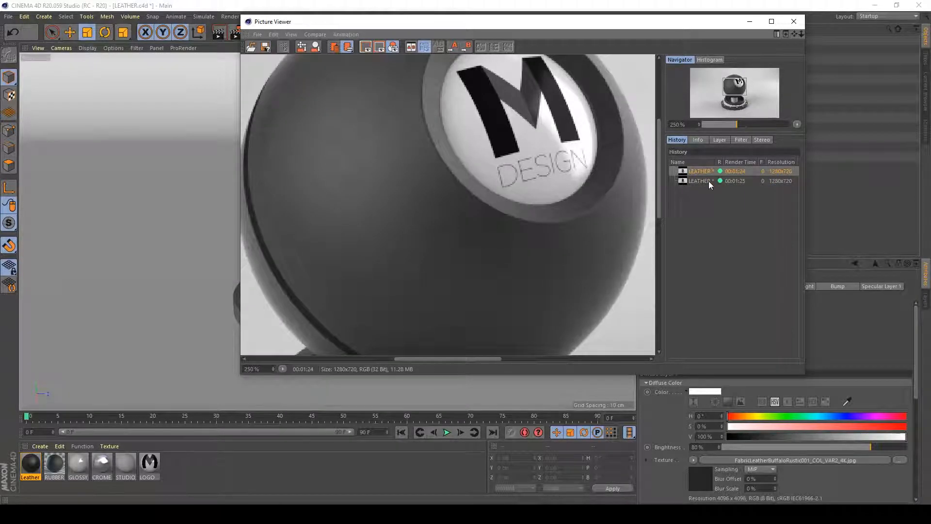
pyautogui.click(708, 182)
pyautogui.click(701, 171)
pyautogui.click(700, 181)
pyautogui.click(701, 171)
pyautogui.click(702, 181)
pyautogui.click(699, 172)
pyautogui.click(700, 183)
pyautogui.click(694, 170)
pyautogui.click(690, 178)
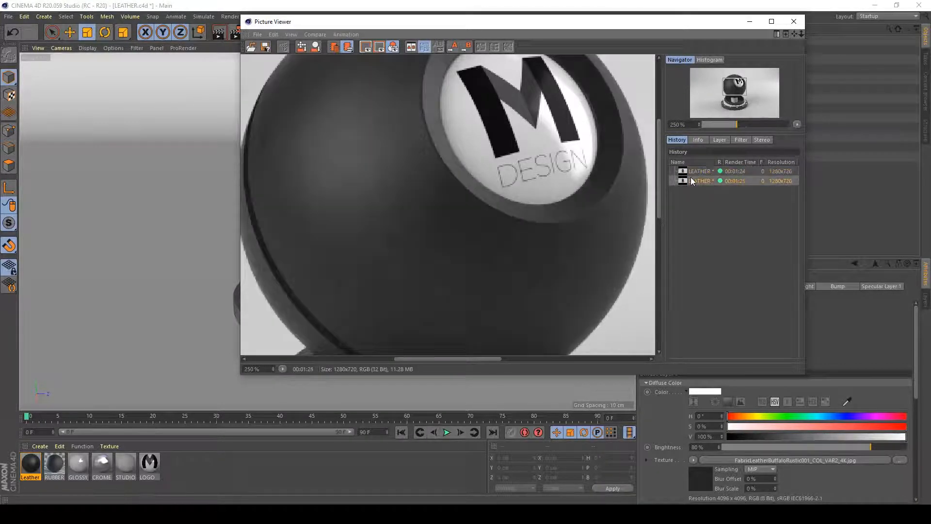
pyautogui.click(694, 170)
pyautogui.scroll(-3, 415, 172)
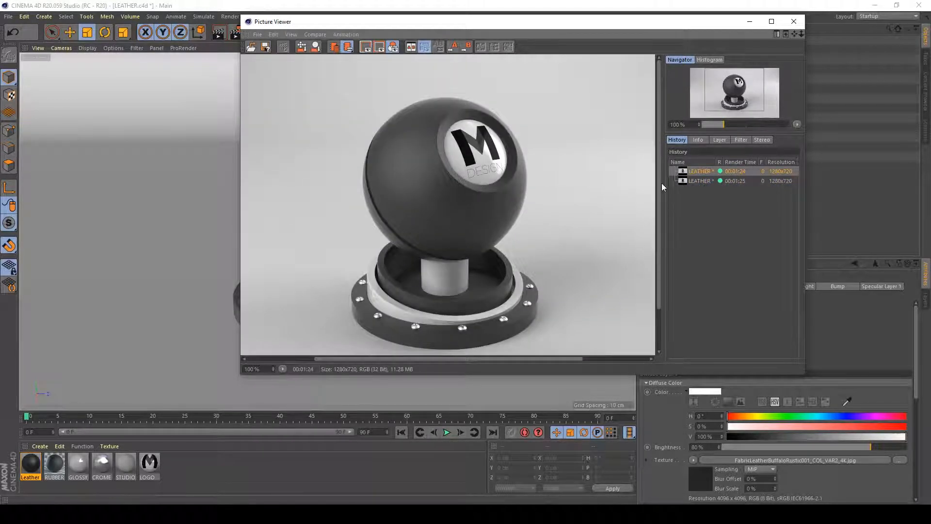
pyautogui.click(689, 181)
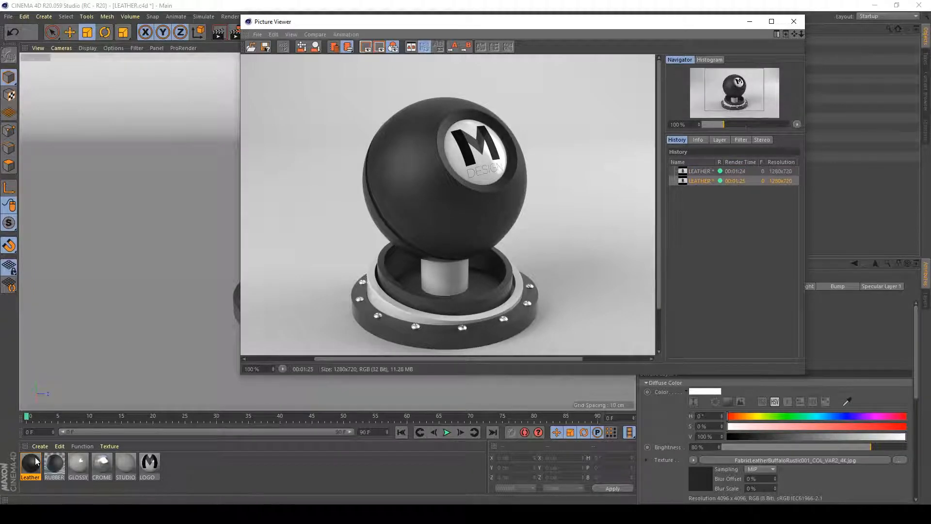
pyautogui.click(795, 21)
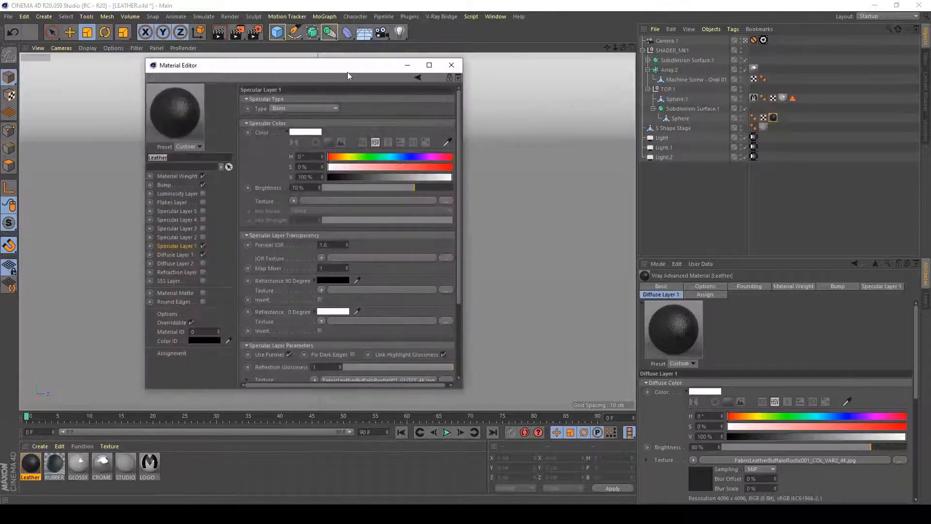
# Set the specular color brightness of the Leather material's Specular Layer 1 to 85%
pyautogui.moveTo(380, 62); pyautogui.dragTo(411, 23)
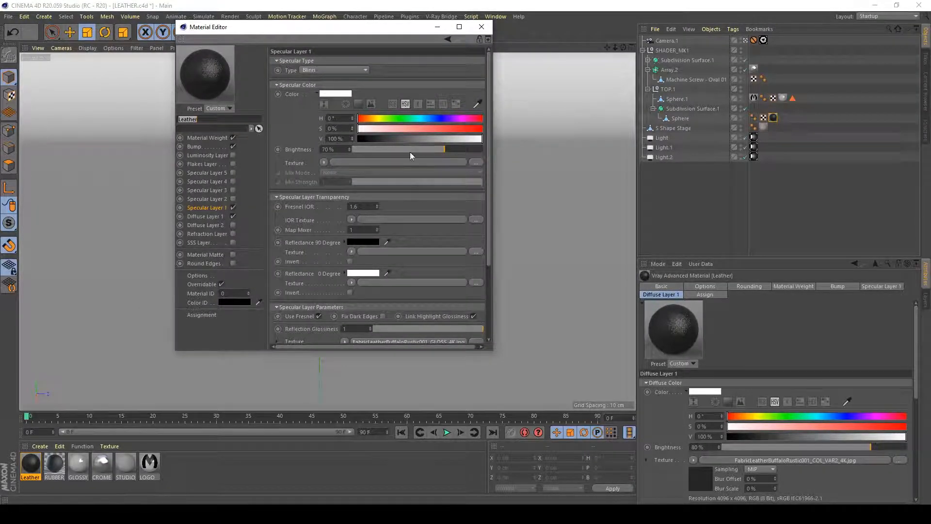
pyautogui.click(333, 149)
pyautogui.write('85')
pyautogui.press('Return')
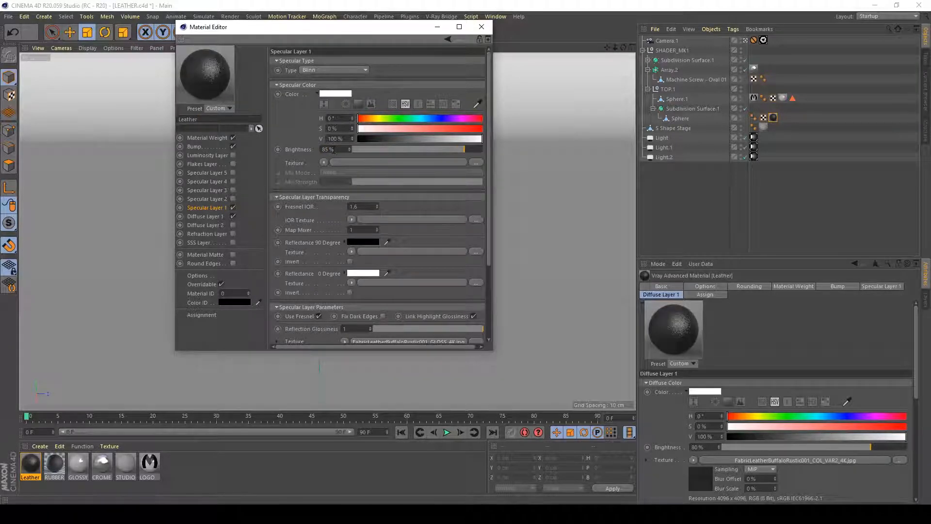
# Set the mix strength of Specular Layer 1's reflection glossiness texture to 0.9
pyautogui.scroll(-5, 293, 330)
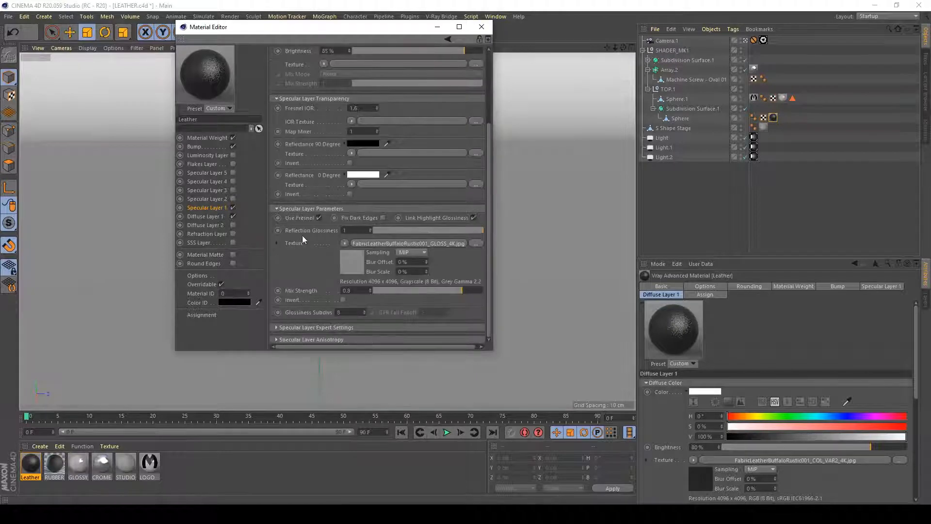
pyautogui.click(359, 291)
pyautogui.write('9')
pyautogui.press('Return')
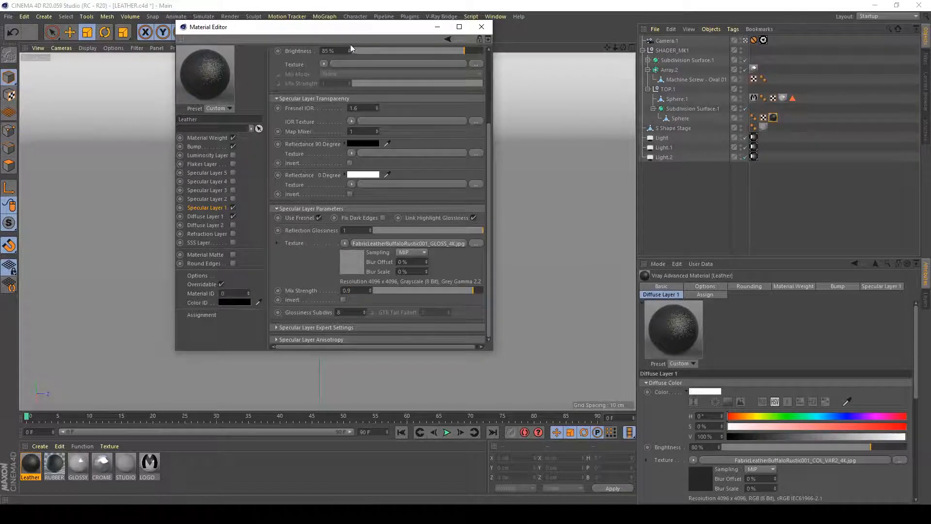
# Invert the Leather material's bump normal map and render the scene in the Picture Viewer
pyautogui.moveTo(357, 30); pyautogui.dragTo(590, 64)
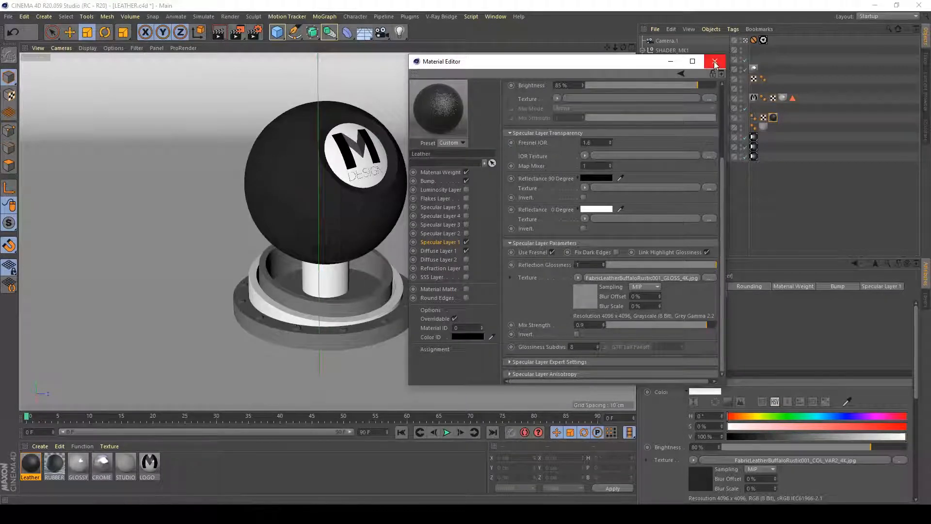
pyautogui.click(423, 180)
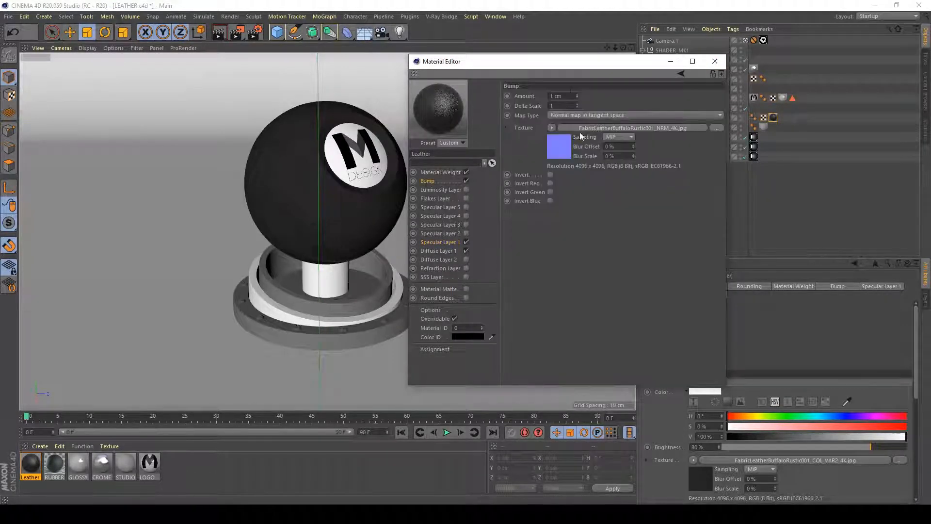
pyautogui.click(551, 174)
pyautogui.click(719, 63)
pyautogui.click(237, 32)
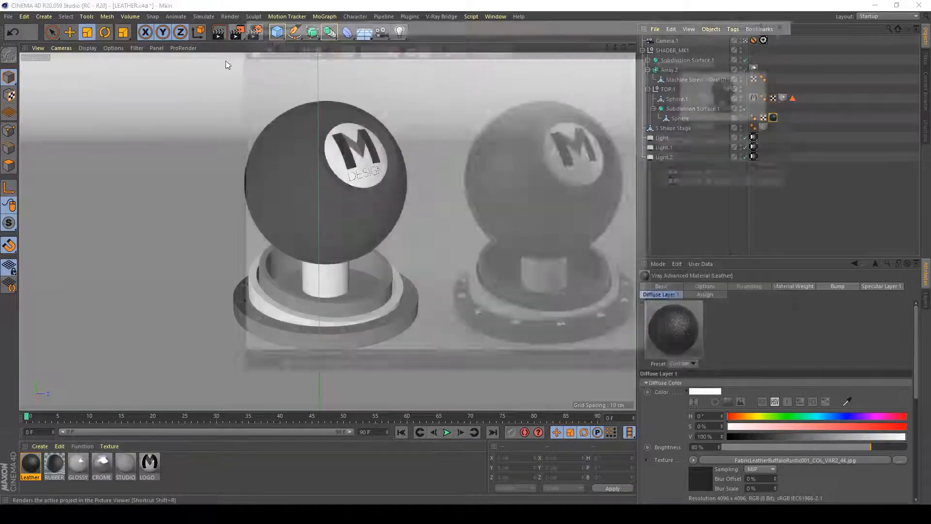
# Compare the newest render with the previous one in the render history, close up on the sphere's surface
pyautogui.moveTo(496, 200); pyautogui.dragTo(385, 175)
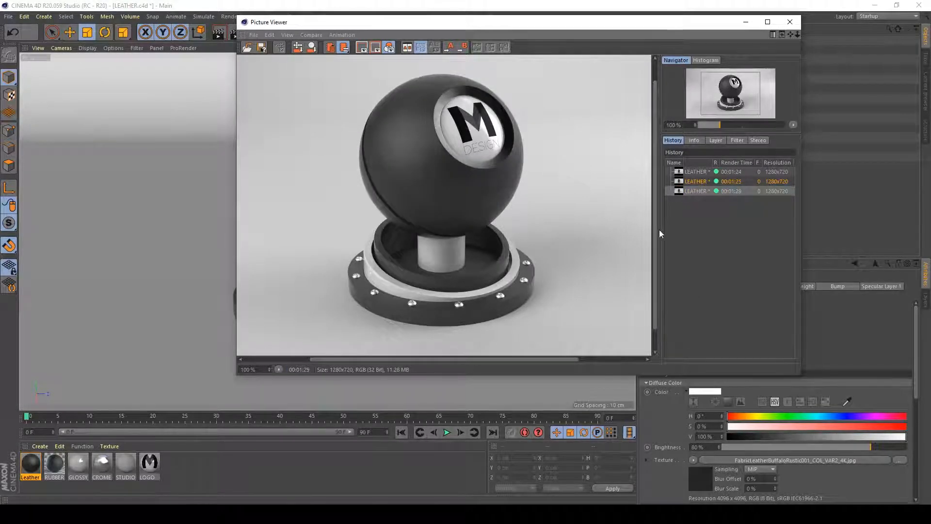
pyautogui.scroll(-2, 417, 136)
pyautogui.scroll(8, 418, 143)
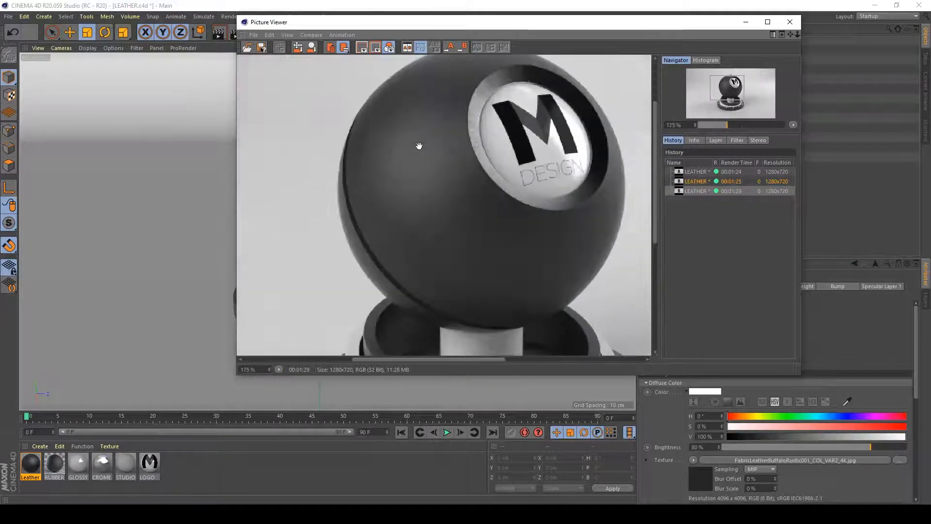
pyautogui.press('Down')
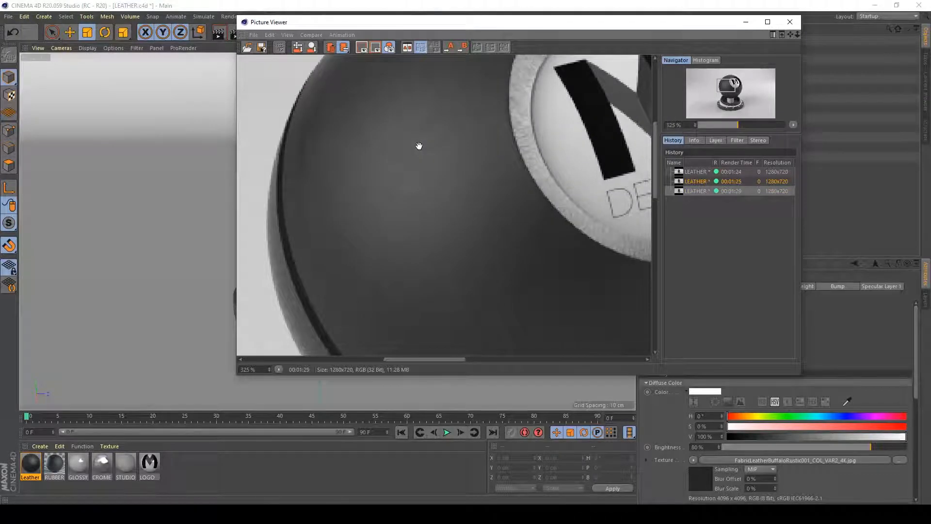
pyautogui.press('Up')
pyautogui.press('Down')
pyautogui.press('Up')
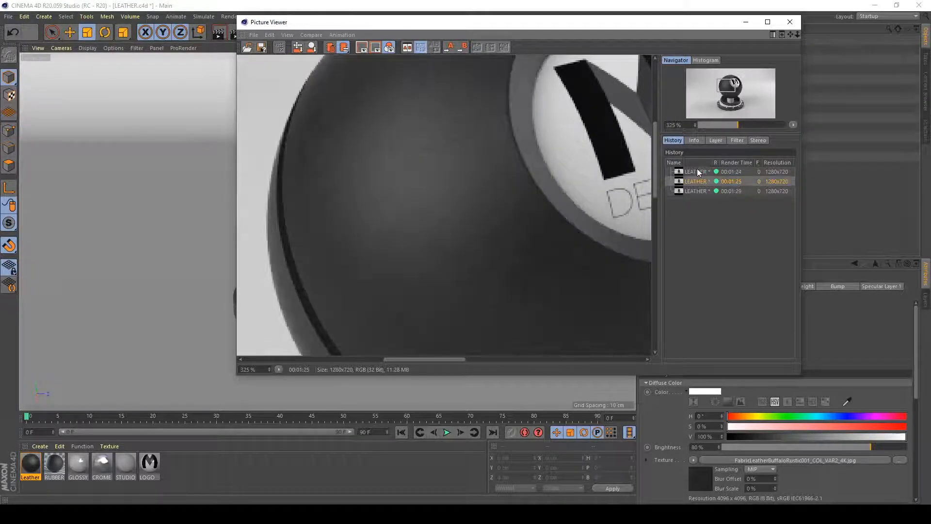
pyautogui.press('Down')
pyautogui.press('Up')
pyautogui.press('Down')
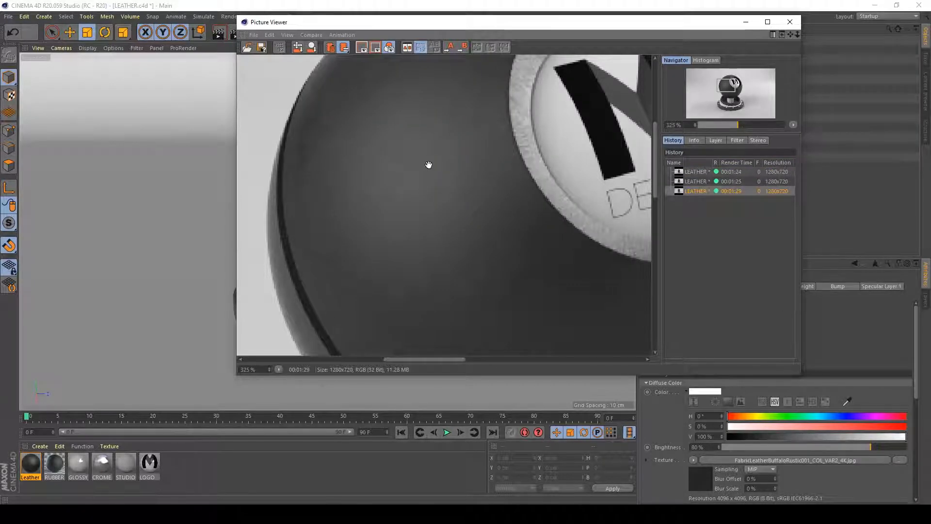
# Examine the sphere and the rim around the logo in the newest render, and close the Picture Viewer
pyautogui.scroll(-6, 429, 168)
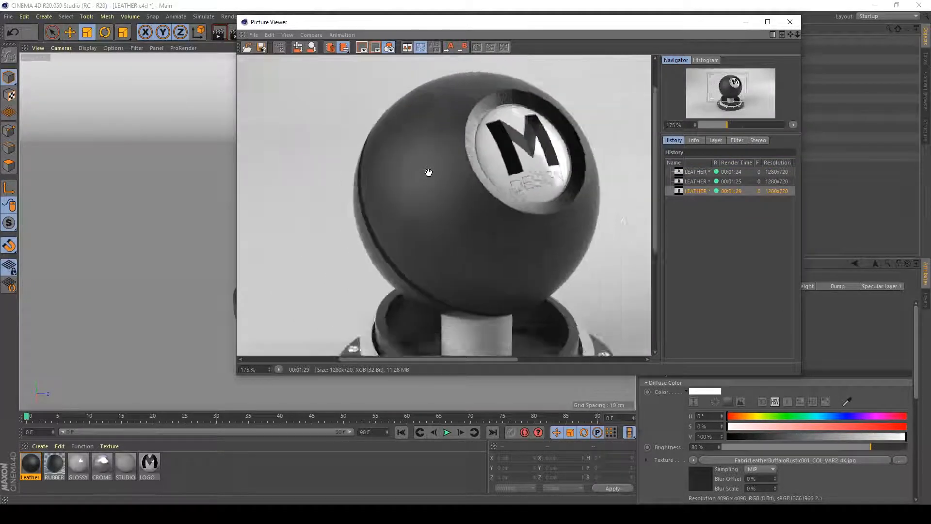
pyautogui.scroll(-3, 428, 172)
pyautogui.scroll(5, 388, 160)
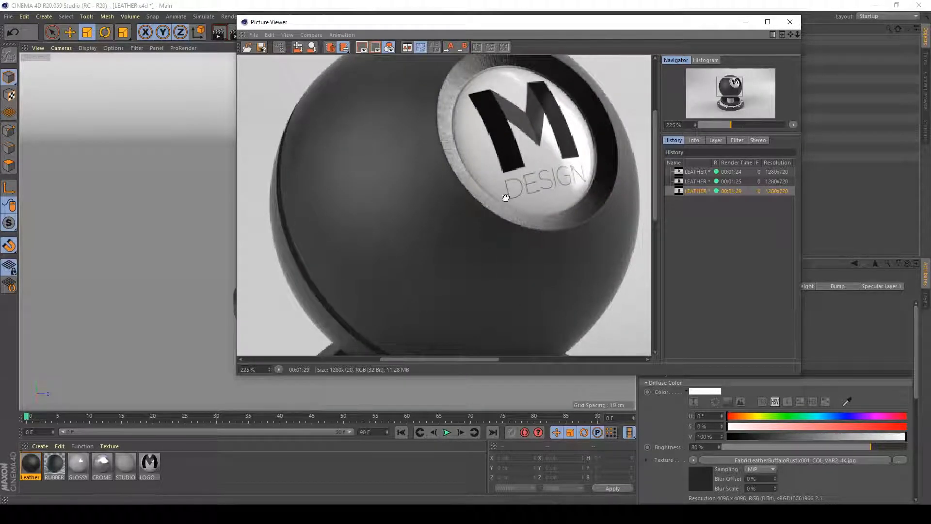
pyautogui.scroll(-1, 420, 172)
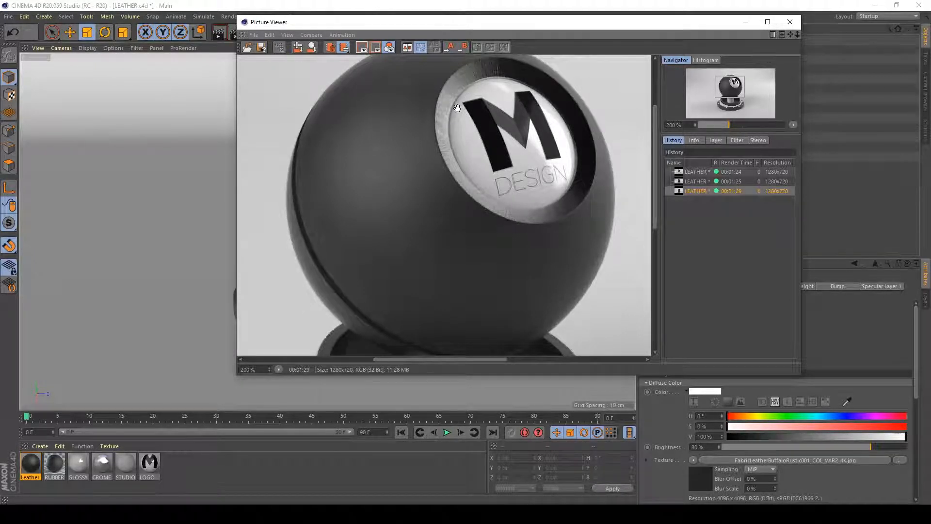
pyautogui.scroll(-1, 474, 210)
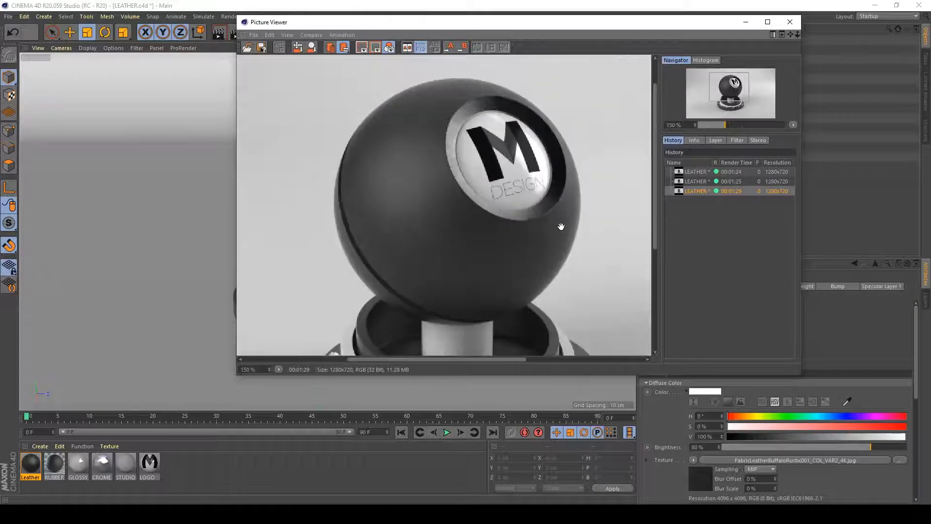
pyautogui.moveTo(561, 226)
pyautogui.mouseDown()
pyautogui.moveTo(508, 152)
pyautogui.moveTo(552, 187)
pyautogui.moveTo(571, 225)
pyautogui.mouseUp()
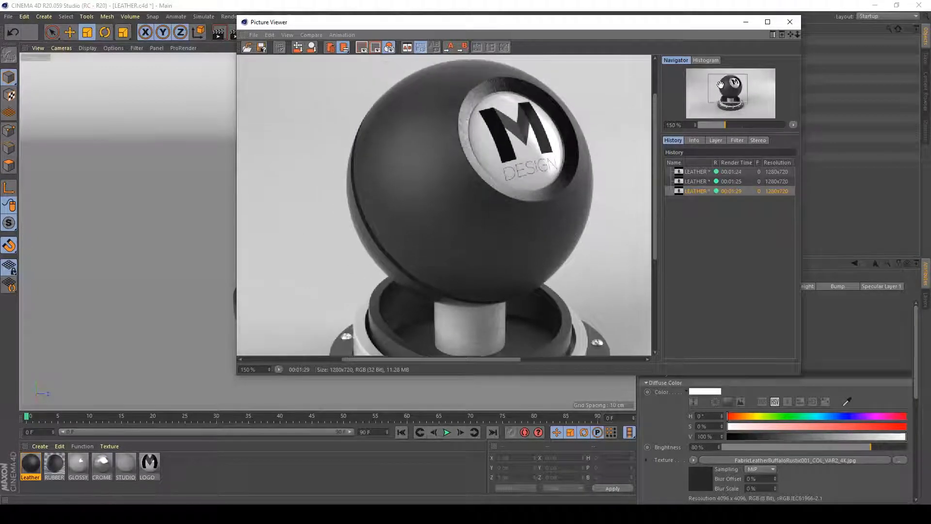
pyautogui.click(787, 22)
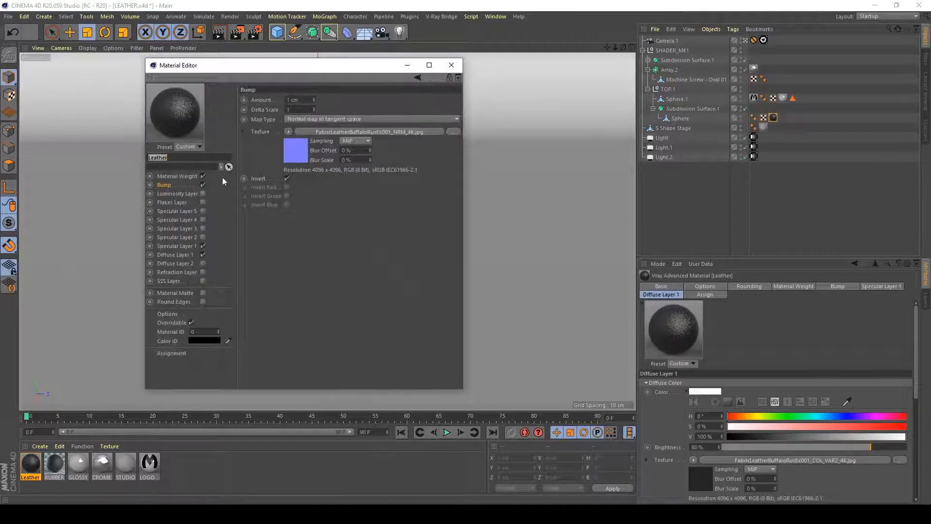
# Enlarge the Leather material's editor, review its diffuse and specular layers, and set the bump amount to 3 cm
pyautogui.click(183, 252)
pyautogui.moveTo(277, 66); pyautogui.dragTo(376, 59)
pyautogui.moveTo(561, 384); pyautogui.dragTo(792, 486)
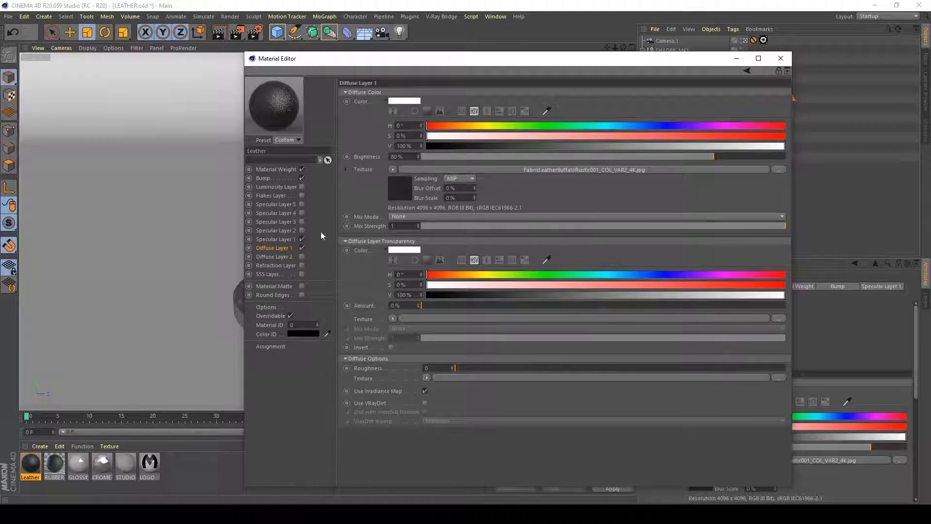
pyautogui.click(275, 240)
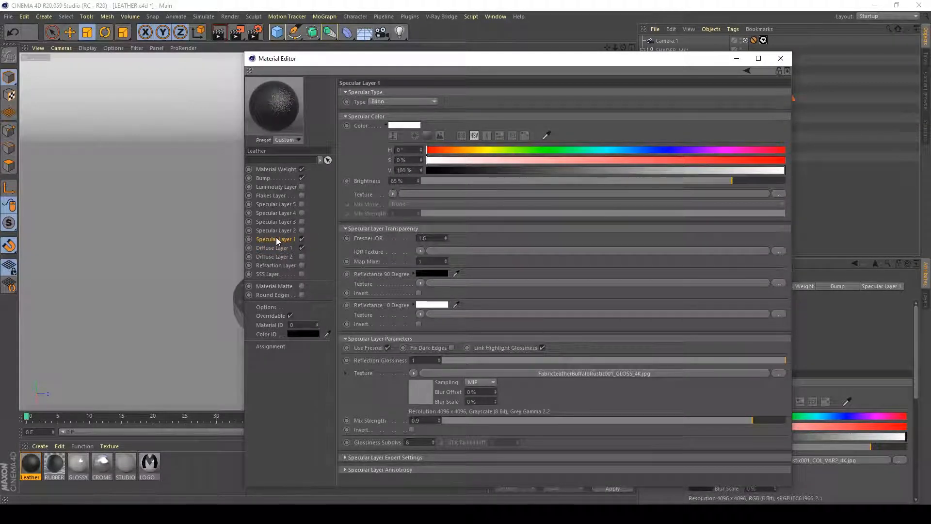
pyautogui.click(263, 178)
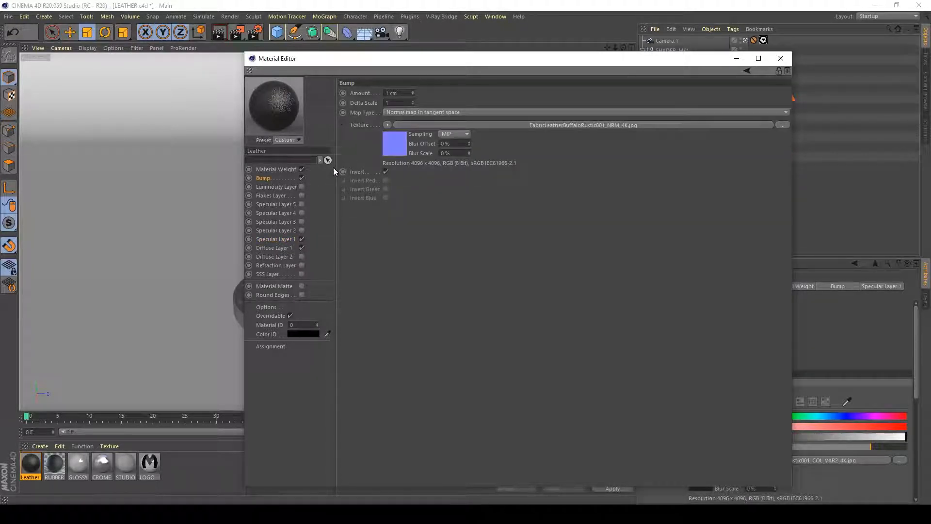
pyautogui.doubleClick(388, 93)
pyautogui.doubleClick(386, 93)
pyautogui.click(384, 92)
pyautogui.write('34')
pyautogui.press('BackSpace')
# Lower the mix strength of Specular Layer 1's reflection glossiness texture to about half
pyautogui.click(272, 247)
pyautogui.click(275, 239)
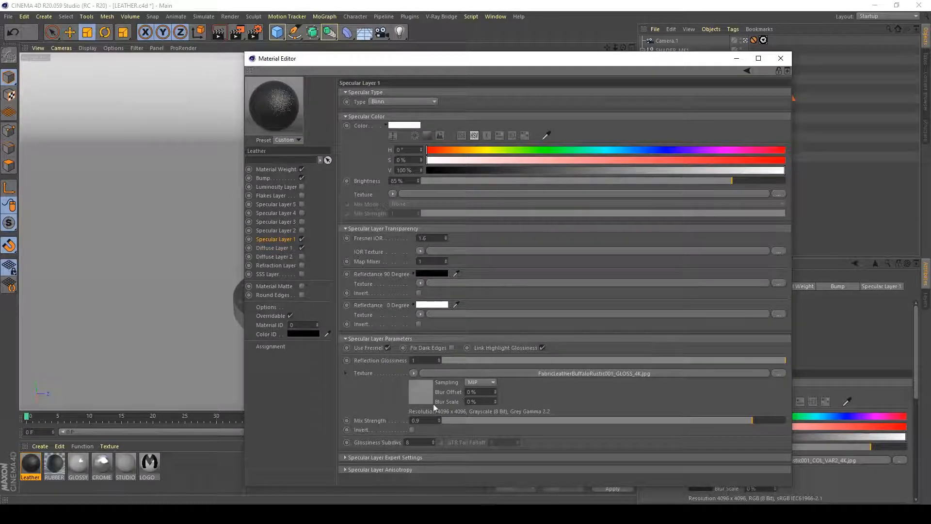
pyautogui.moveTo(639, 421); pyautogui.dragTo(611, 421)
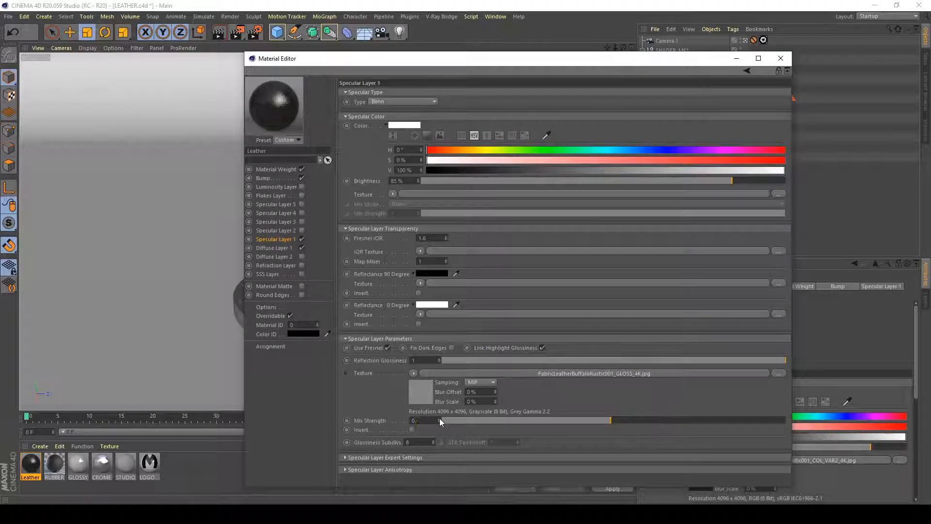
# Wrap the diffuse texture of Diffuse Layer 1 in a Layer shader and open the shader's properties
pyautogui.click(276, 248)
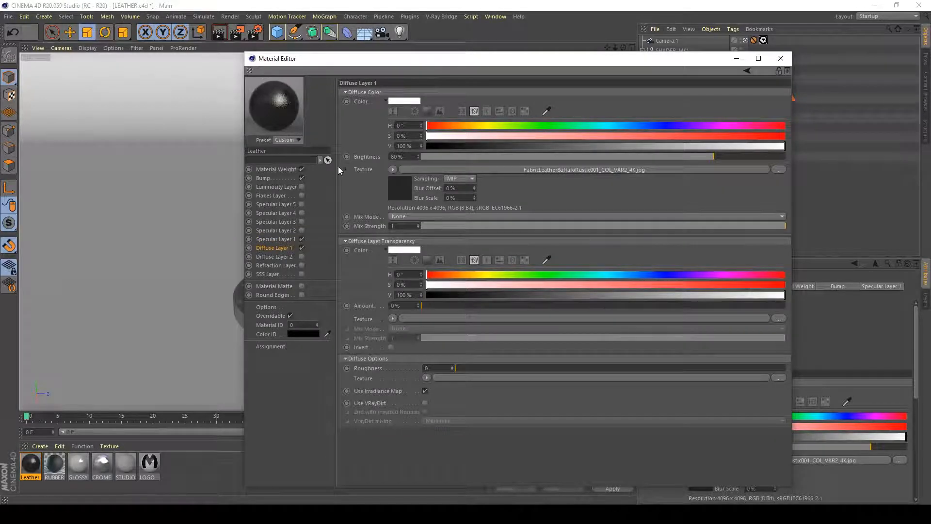
pyautogui.click(392, 170)
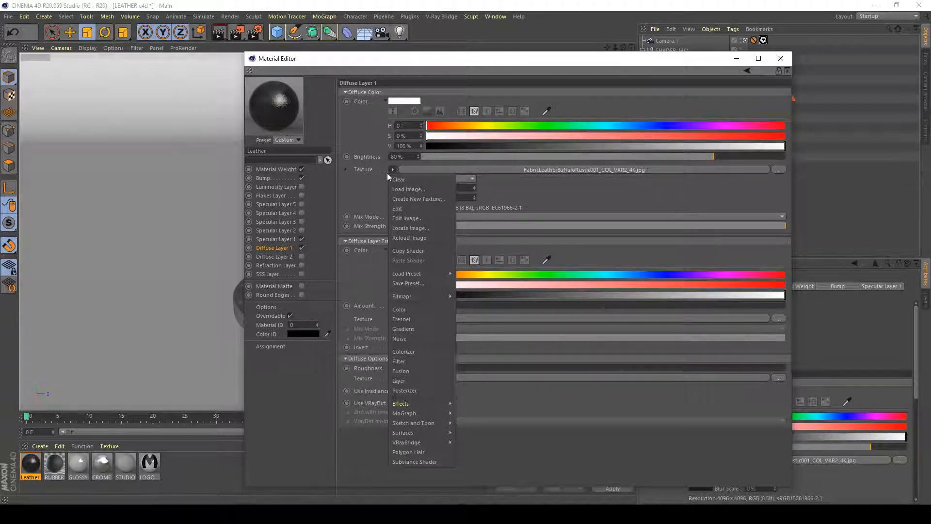
pyautogui.click(405, 382)
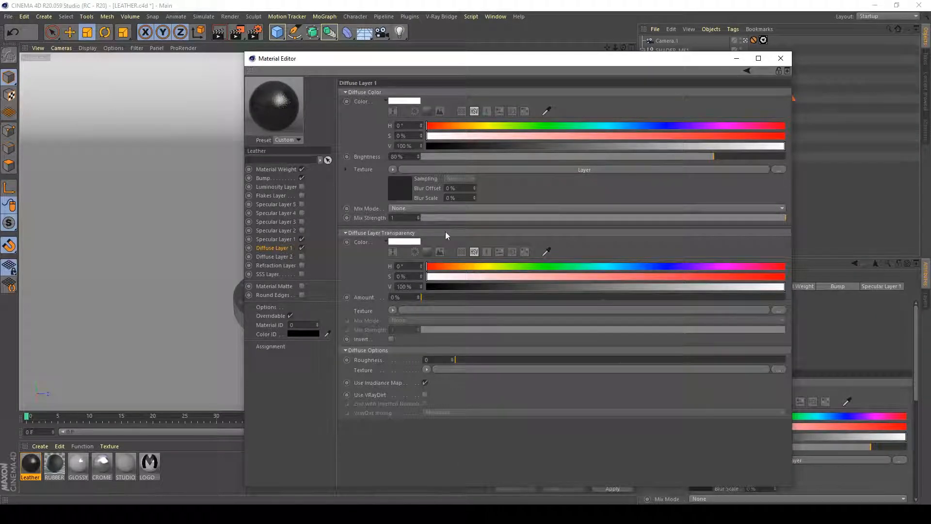
pyautogui.click(400, 185)
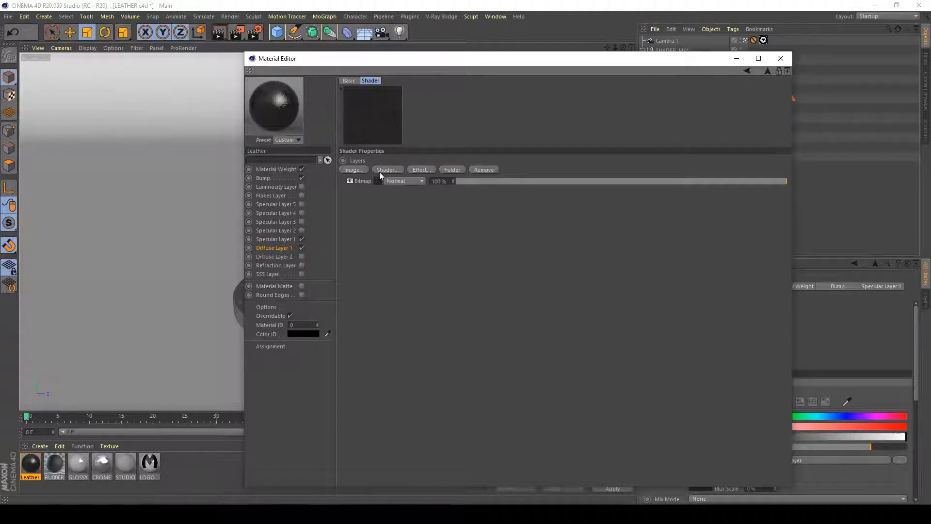
# Begin adding an image layer, and copy the path of the 08_LEATHER_SHADER tex folder from File Explorer
pyautogui.click(358, 172)
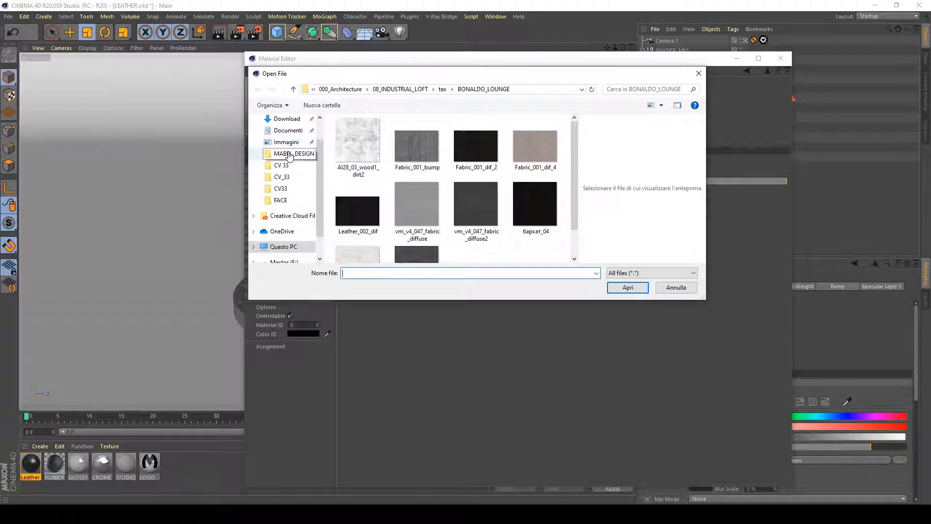
pyautogui.moveTo(353, 73); pyautogui.dragTo(497, 192)
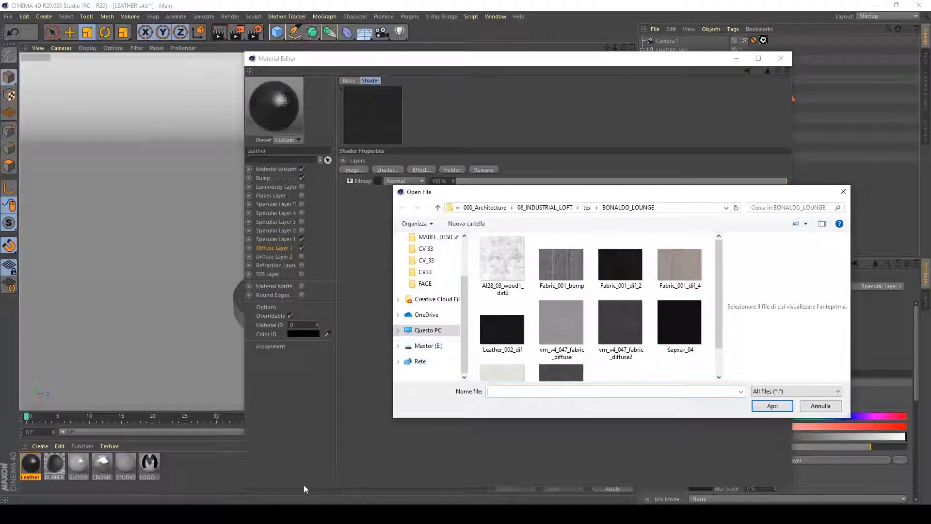
pyautogui.click(282, 513)
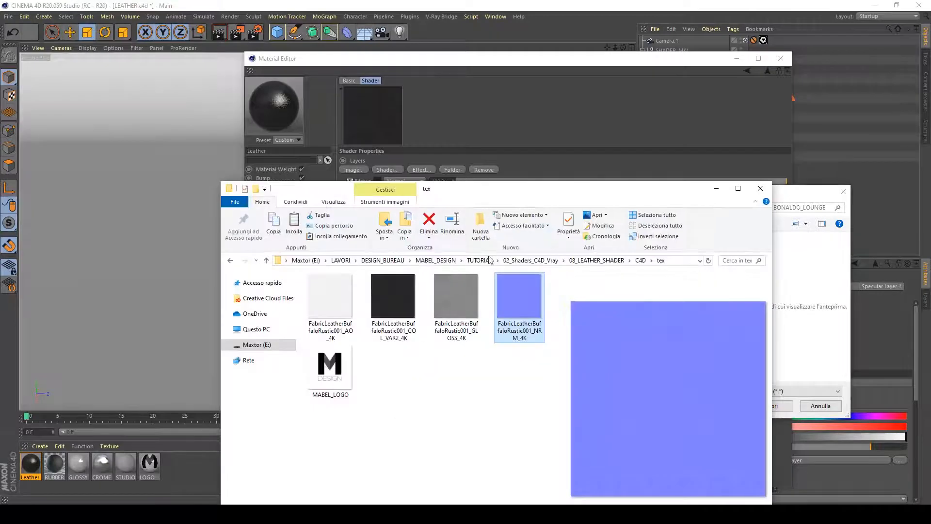
pyautogui.click(489, 260)
pyautogui.click(231, 260)
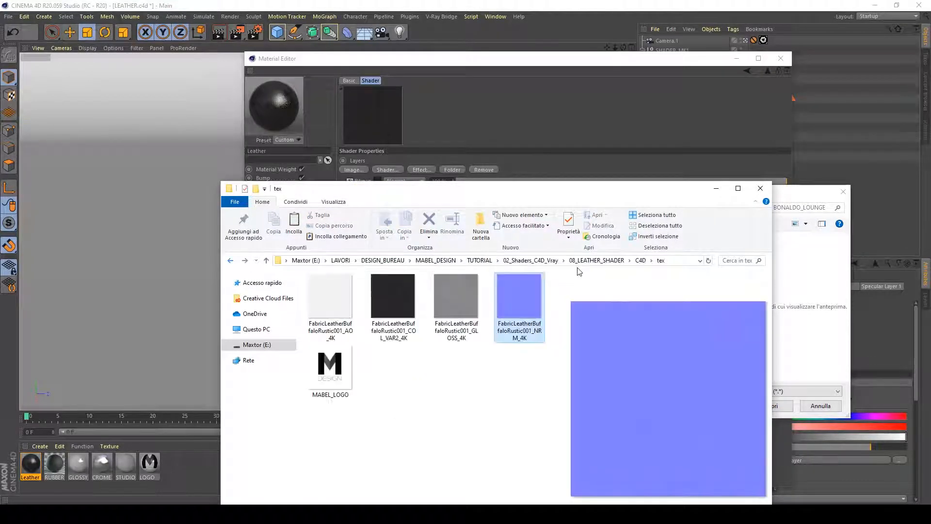
pyautogui.click(681, 261)
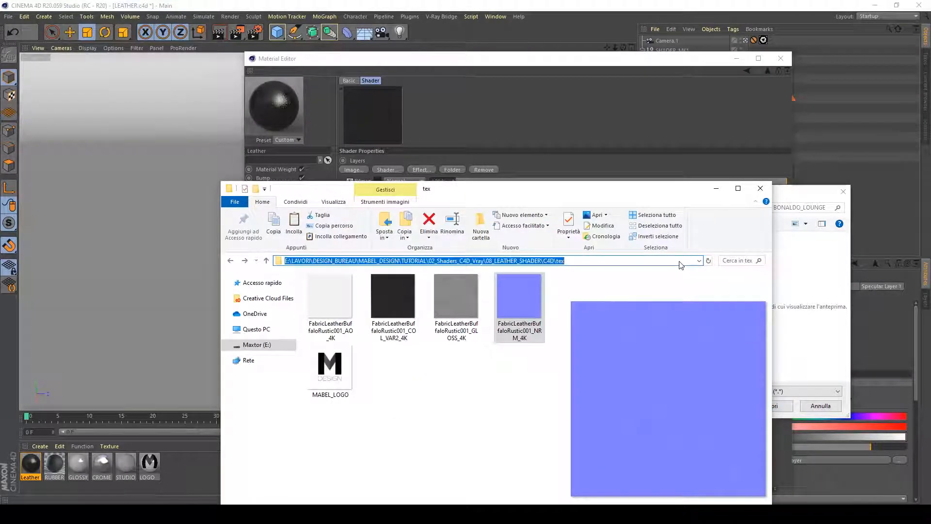
pyautogui.click(716, 188)
# Go to the copied tex folder and load FabricLeatherBuffaloRustic001_AO_4K as a new layer above the bitmap
pyautogui.click(664, 212)
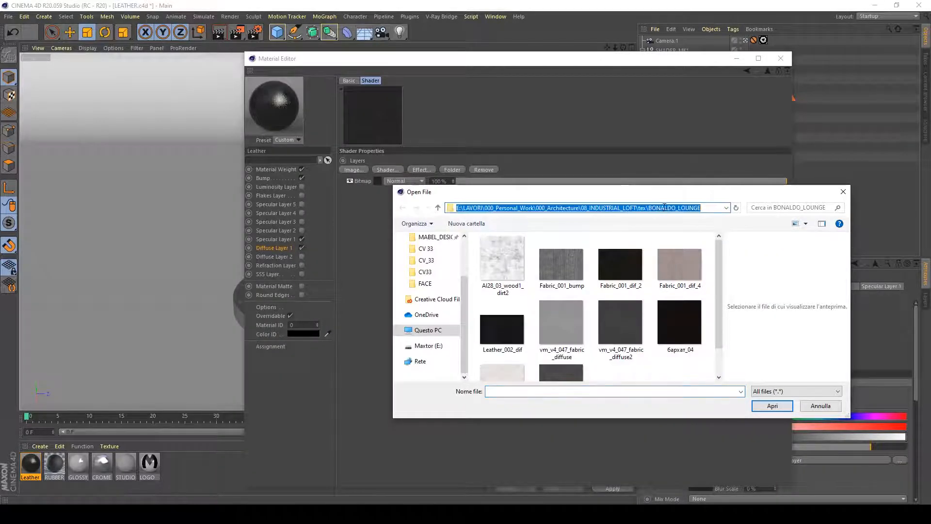
pyautogui.hotkey('ctrl', 'v')
pyautogui.hotkey('ctrl', 'a')
pyautogui.press('Return')
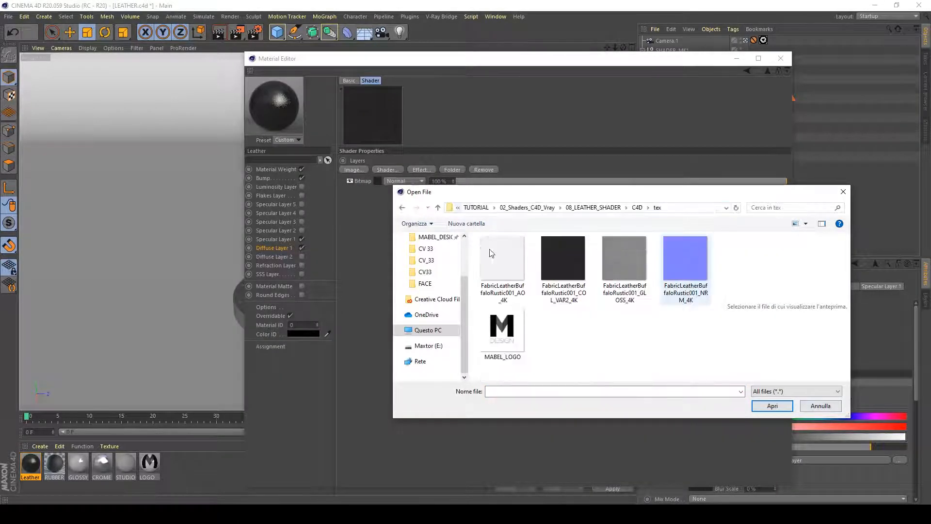
pyautogui.click(518, 262)
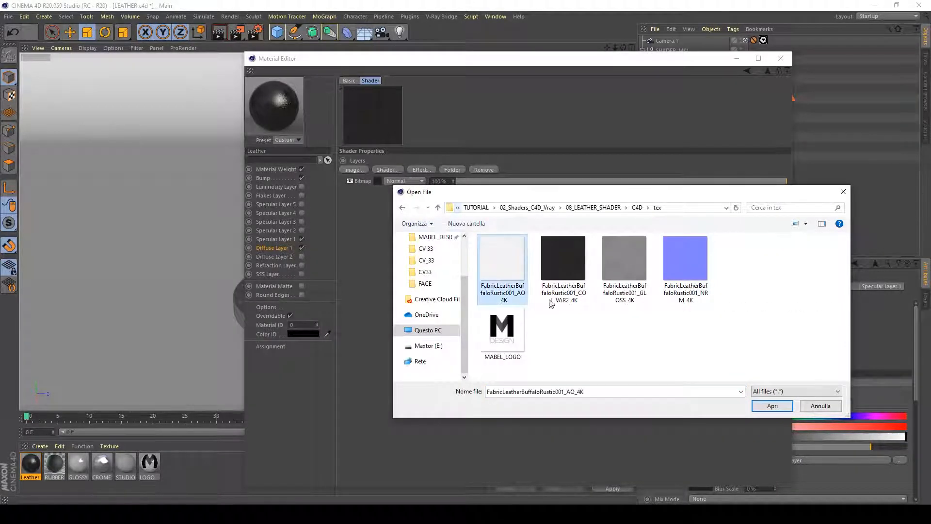
pyautogui.click(773, 406)
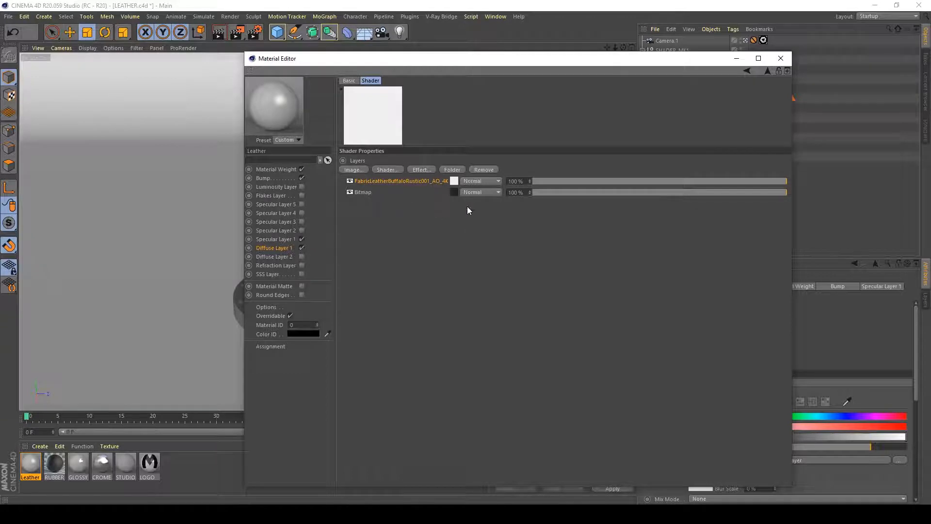
# Try the Add and Dodge blend modes on the ambient occlusion layer
pyautogui.click(492, 185)
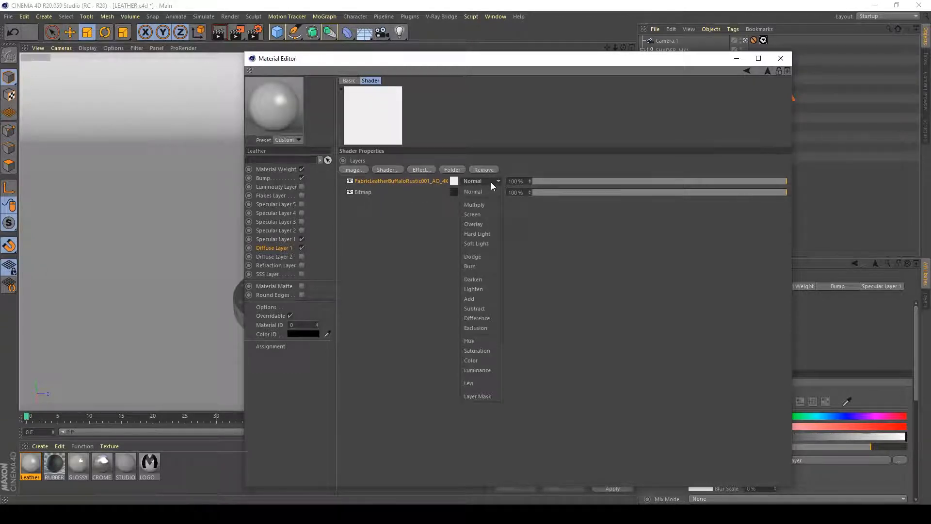
pyautogui.click(498, 304)
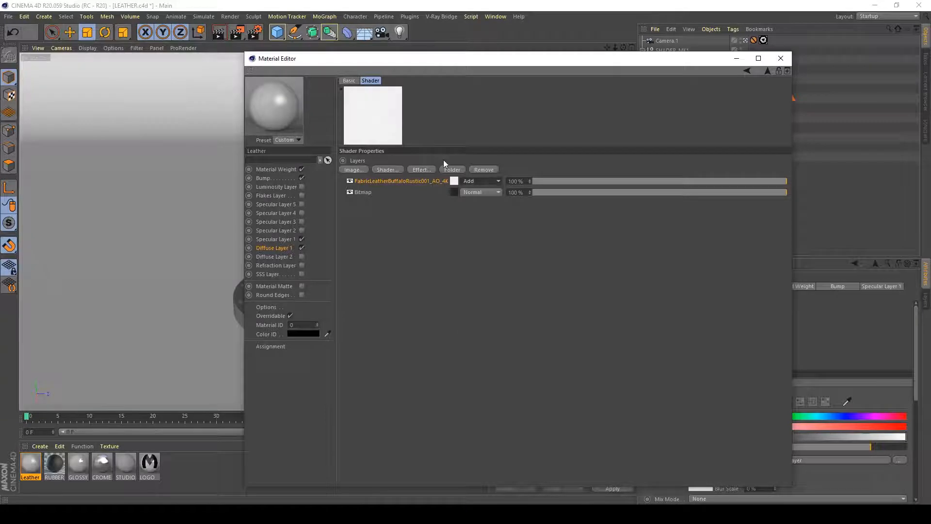
pyautogui.click(491, 184)
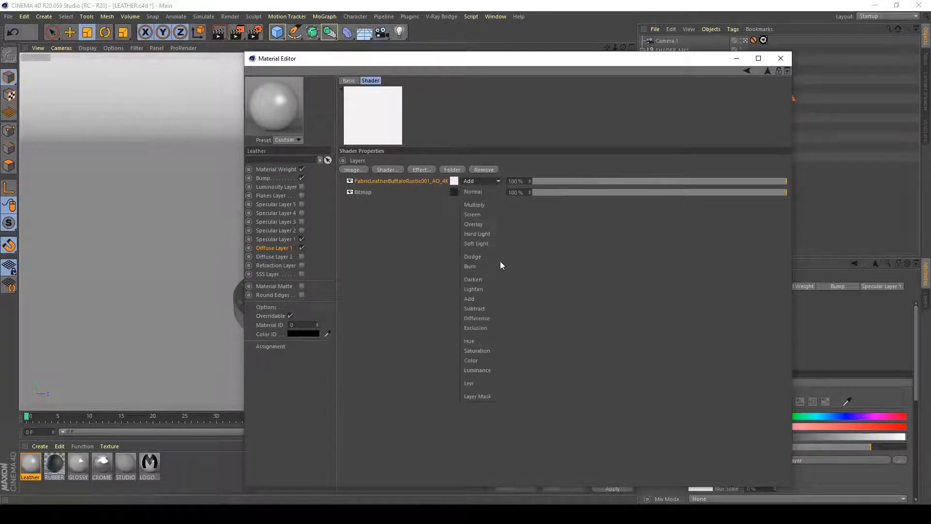
pyautogui.click(491, 288)
pyautogui.click(473, 193)
pyautogui.click(479, 256)
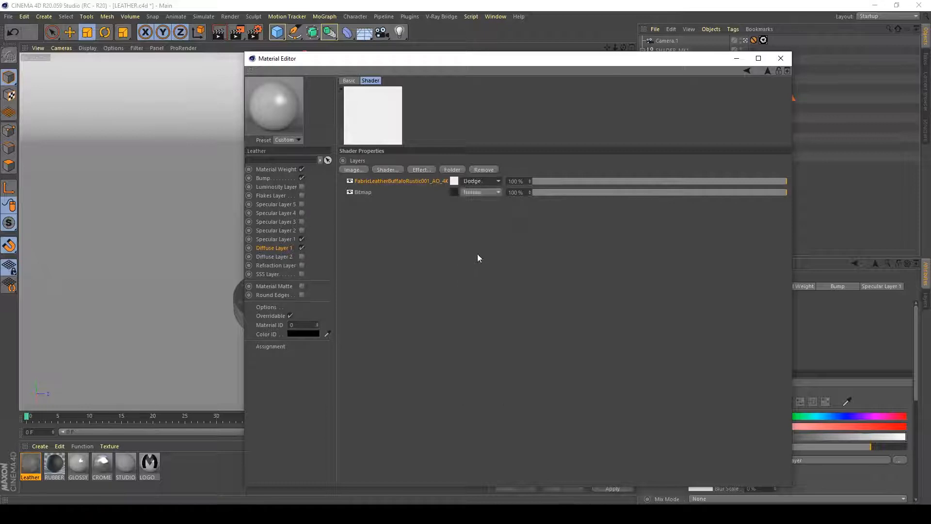
# Try the ambient occlusion layer at 15% opacity with Hard Light blending, toggling its visibility to compare
pyautogui.moveTo(756, 190)
pyautogui.mouseDown()
pyautogui.moveTo(700, 192)
pyautogui.moveTo(815, 197)
pyautogui.moveTo(571, 182)
pyautogui.mouseUp()
pyautogui.click(489, 185)
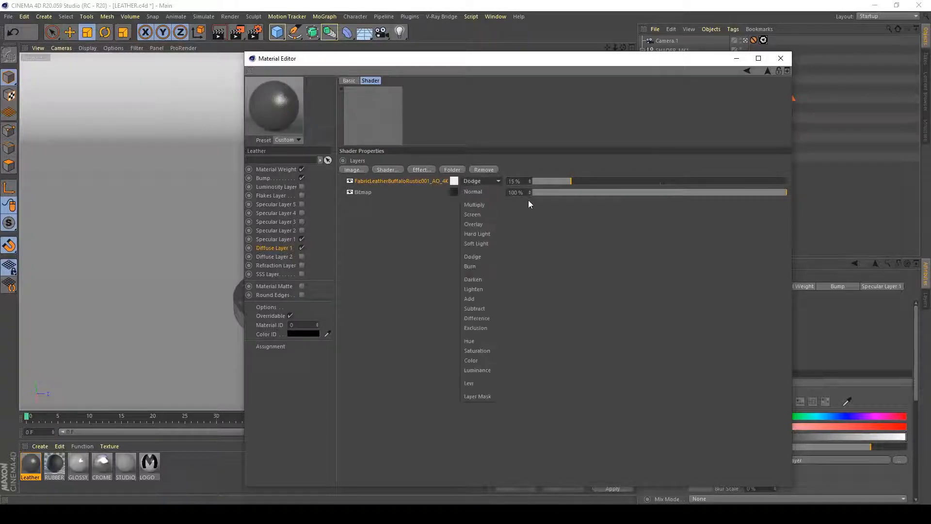
pyautogui.click(492, 232)
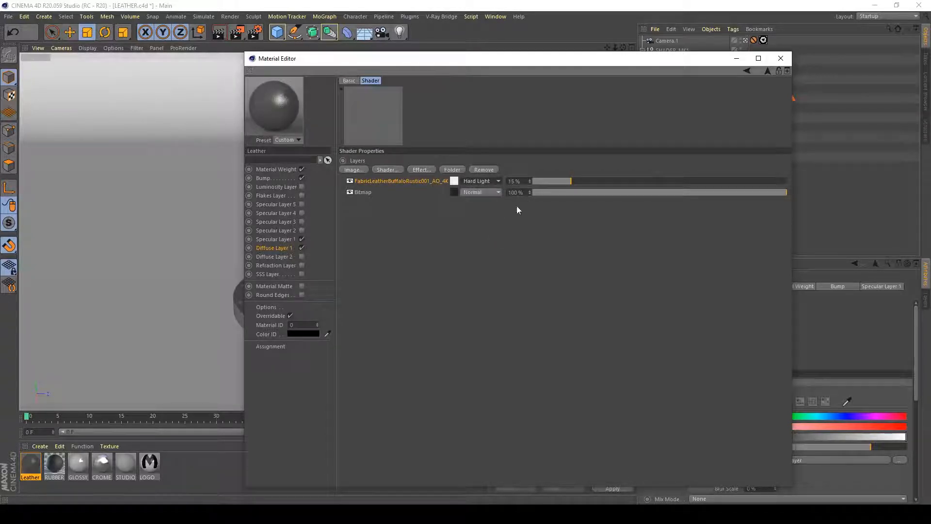
pyautogui.click(351, 180)
pyautogui.click(350, 180)
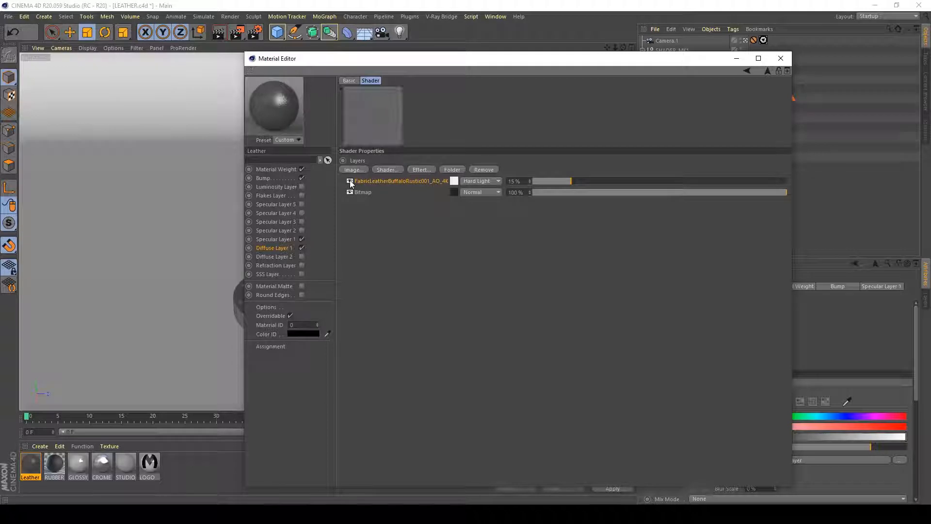
pyautogui.click(476, 180)
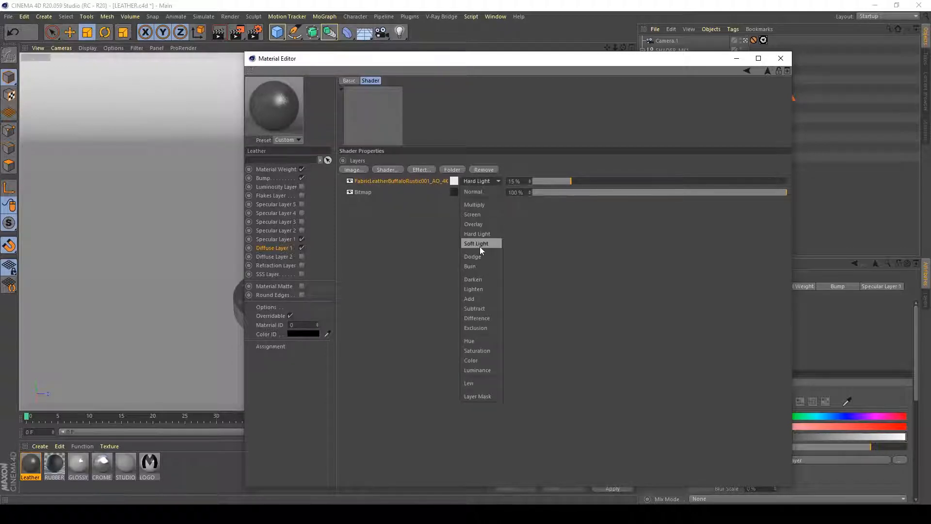
pyautogui.click(537, 201)
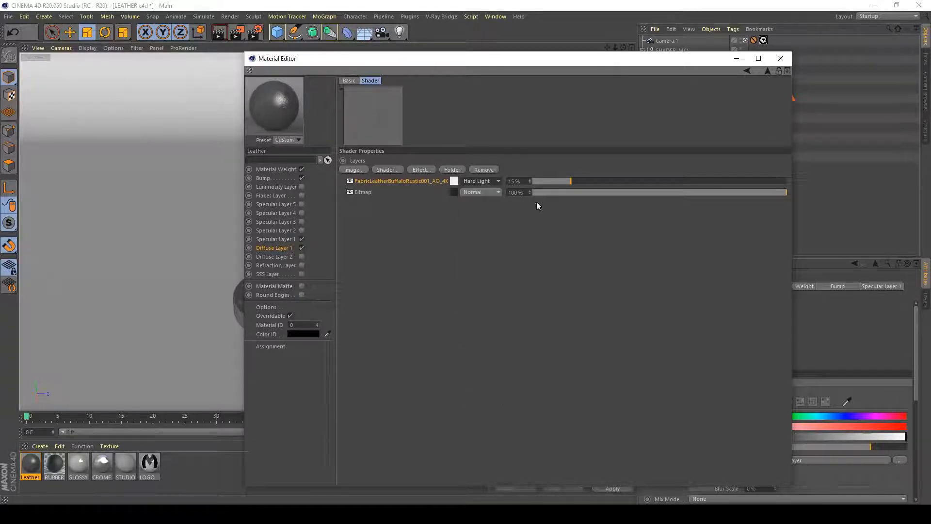
# Invert the ambient occlusion image by setting its black point to 1 and its white point to 0
pyautogui.click(454, 181)
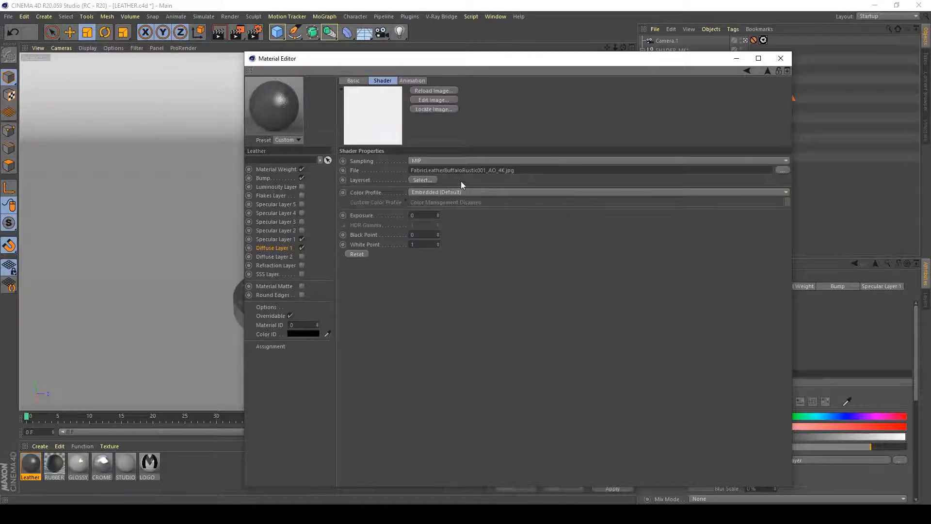
pyautogui.click(427, 234)
pyautogui.write('1')
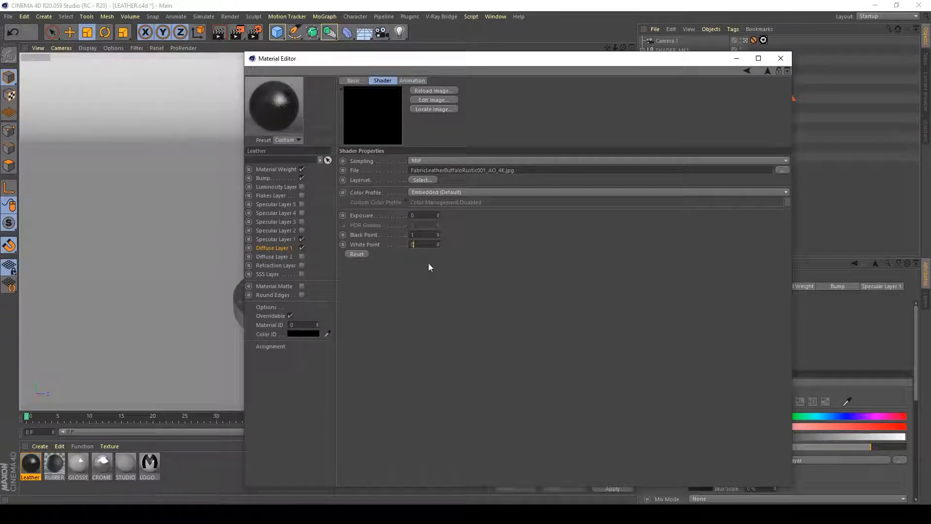
pyautogui.write('0')
pyautogui.press('Return')
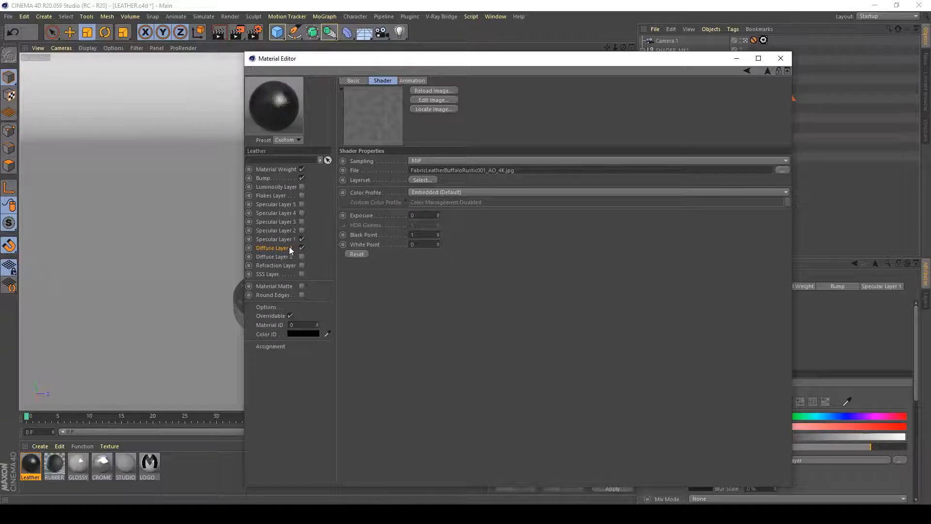
# Return to Diffuse Layer 1's Layer shader and set the ambient occlusion layer to Normal blending at 15% opacity
pyautogui.click(289, 248)
pyautogui.click(404, 189)
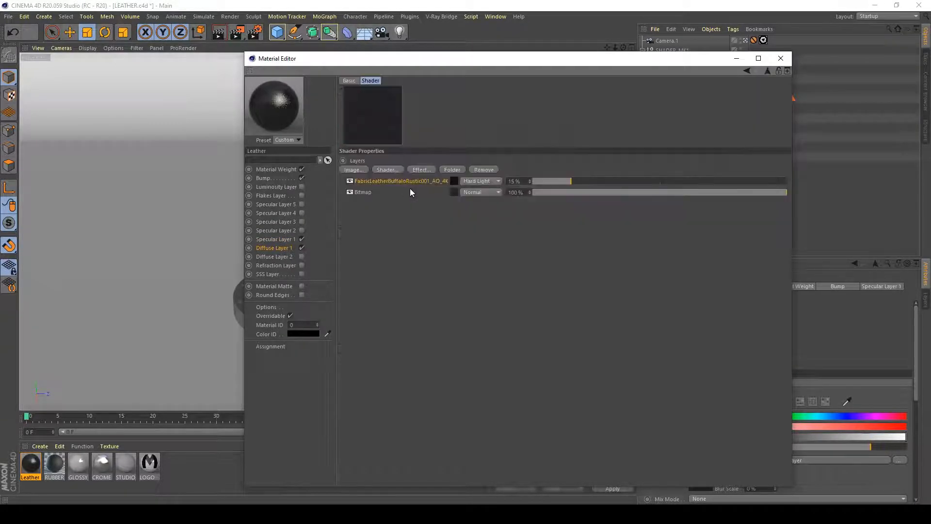
pyautogui.moveTo(573, 183)
pyautogui.mouseDown()
pyautogui.moveTo(679, 183)
pyautogui.moveTo(541, 183)
pyautogui.moveTo(705, 181)
pyautogui.moveTo(540, 182)
pyautogui.moveTo(563, 182)
pyautogui.mouseUp()
pyautogui.click(475, 182)
pyautogui.click(480, 199)
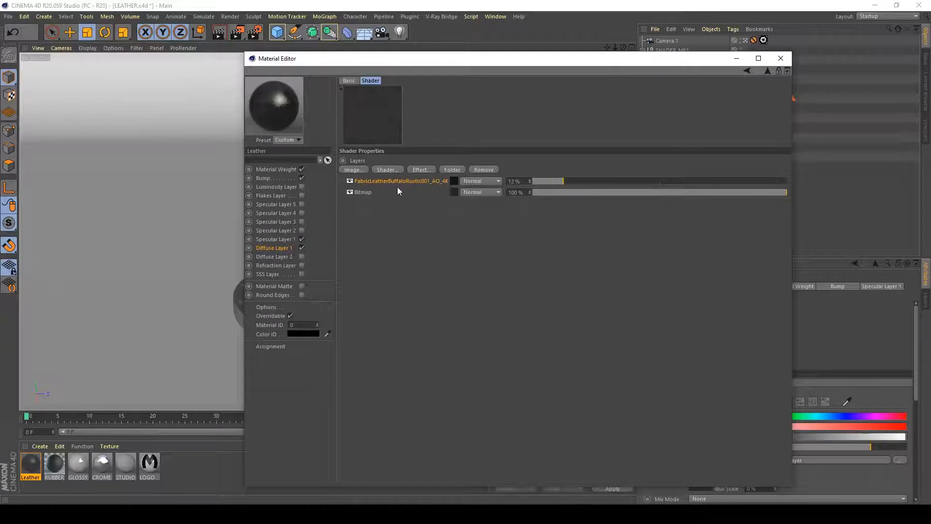
pyautogui.click(515, 181)
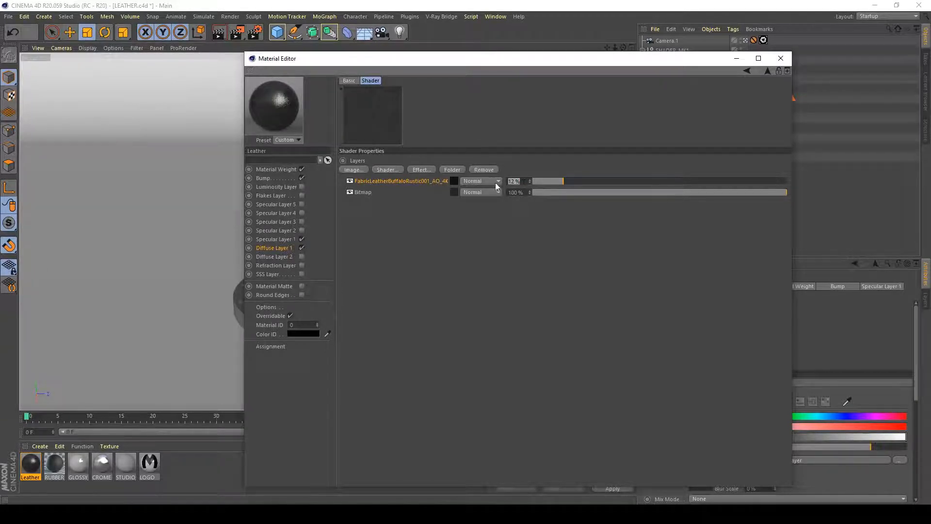
pyautogui.write('15')
pyautogui.press('Return')
# Close the Leather material's editor and render the scene to the Picture Viewer
pyautogui.click(287, 248)
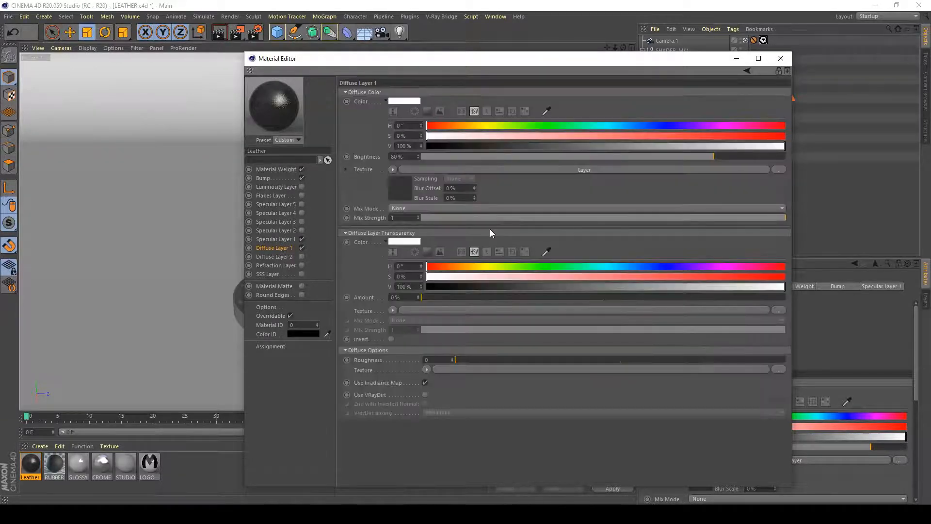
pyautogui.click(781, 58)
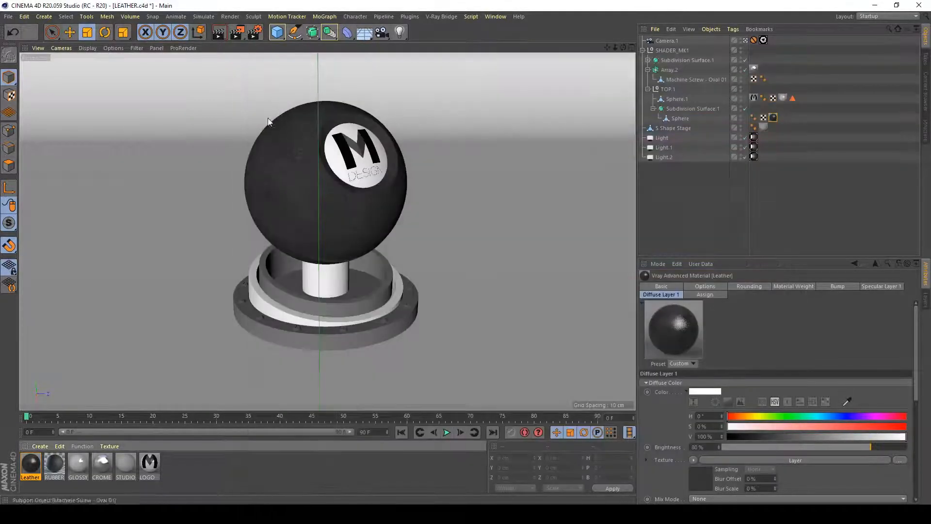
pyautogui.click(228, 33)
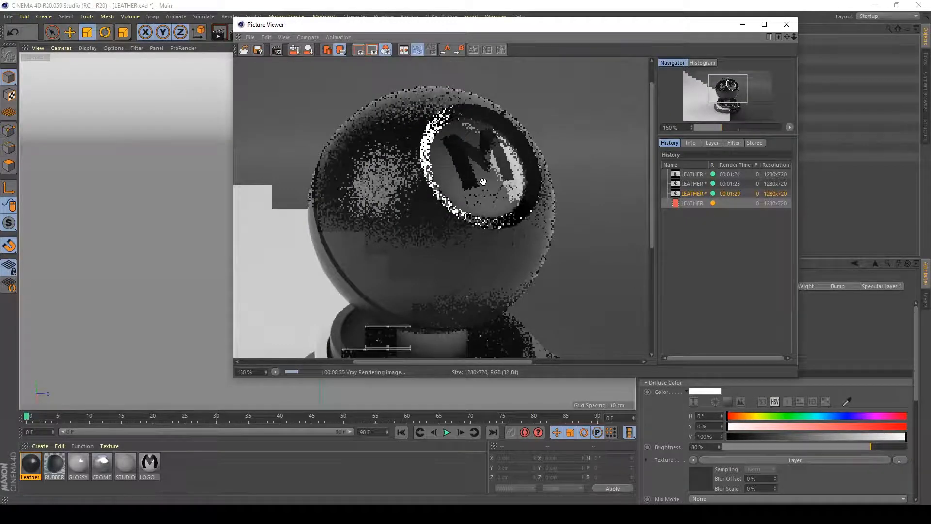
# Compare the newest render with the previous one and examine the leather on the sphere and around the logo
pyautogui.scroll(-2, 506, 246)
pyautogui.moveTo(506, 246); pyautogui.dragTo(510, 222)
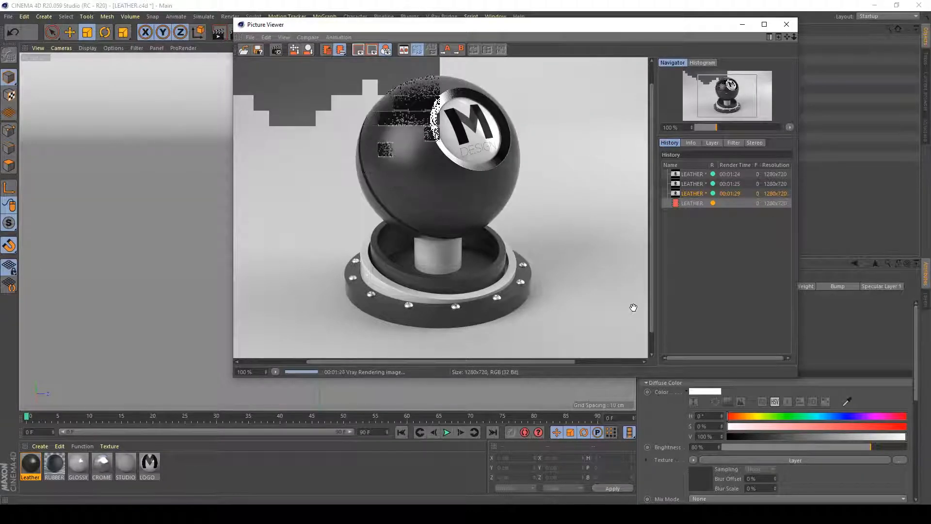
pyautogui.click(704, 194)
pyautogui.click(700, 203)
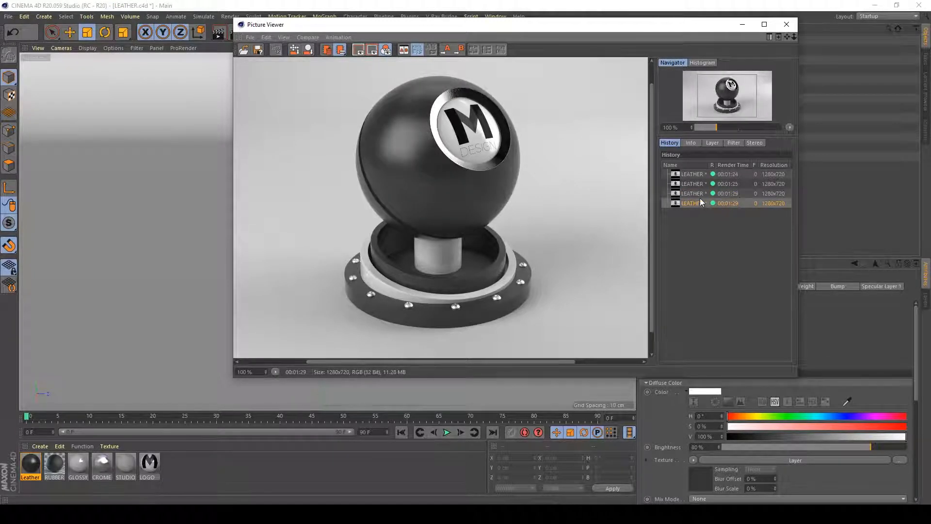
pyautogui.scroll(4, 409, 157)
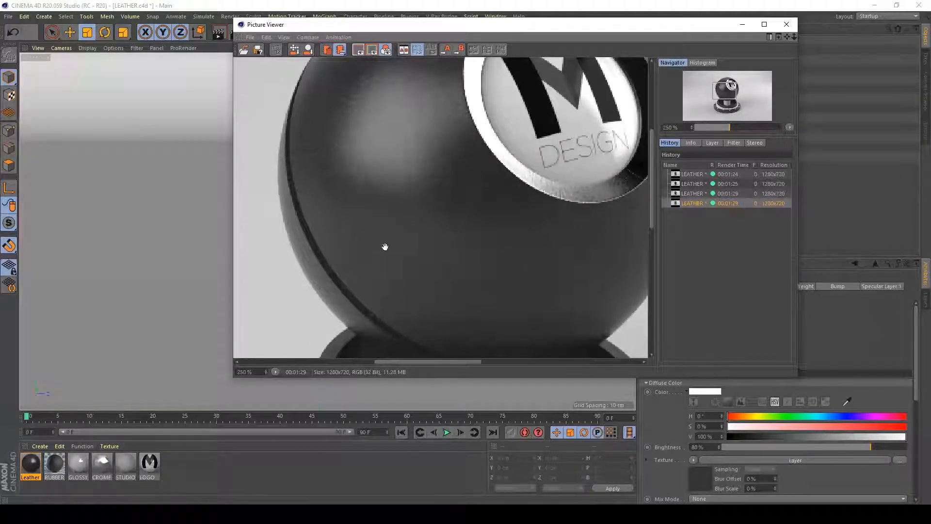
pyautogui.scroll(-1, 436, 187)
pyautogui.scroll(-3, 437, 186)
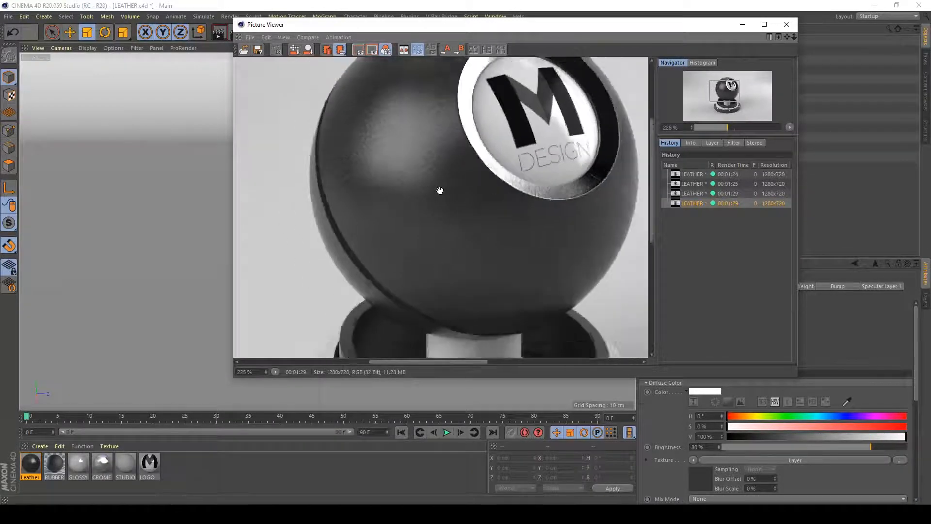
pyautogui.moveTo(413, 139); pyautogui.dragTo(362, 185)
pyautogui.moveTo(403, 234); pyautogui.dragTo(426, 194)
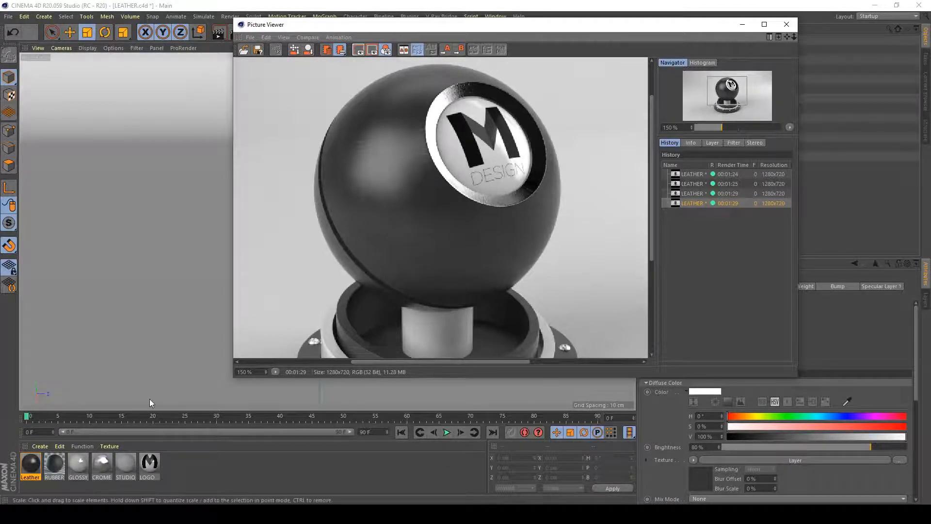
# Reopen the Leather material's diffuse Layer shader and set the ambient occlusion layer's opacity to 10%
pyautogui.doubleClick(31, 464)
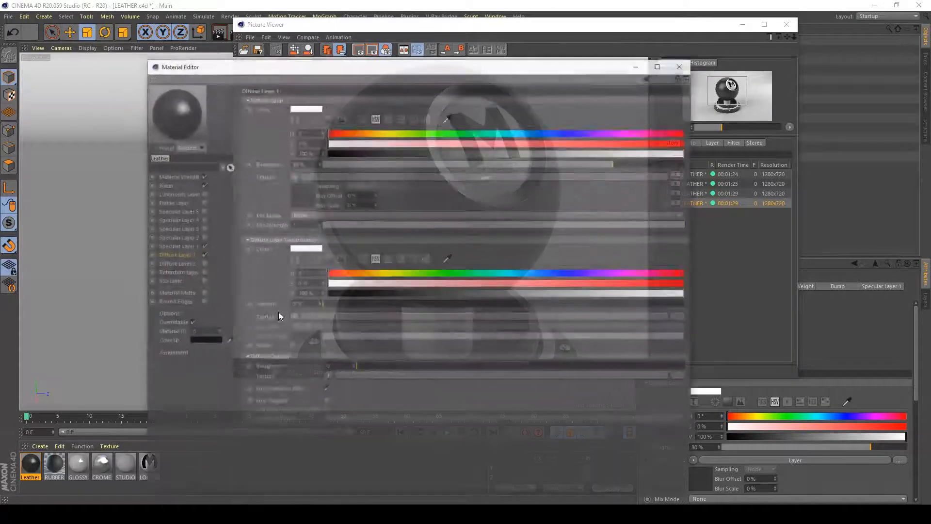
pyautogui.click(303, 196)
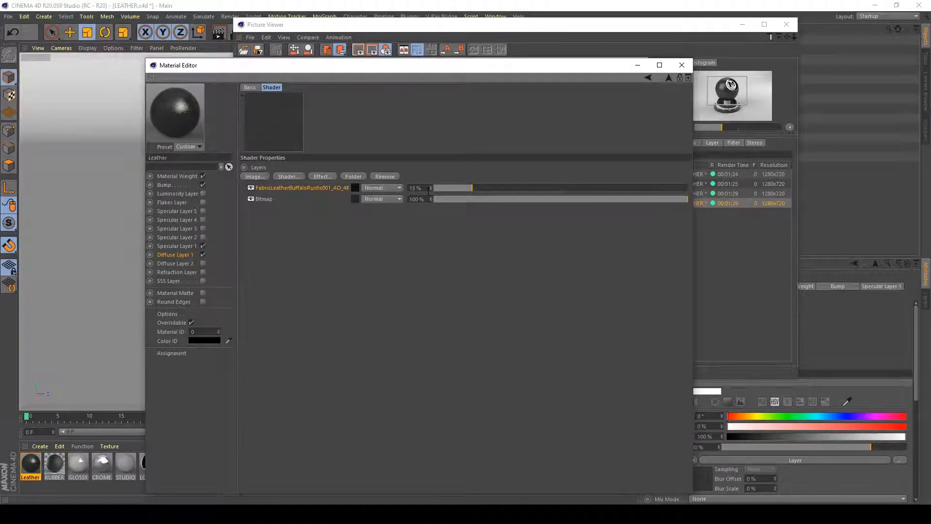
pyautogui.doubleClick(429, 188)
pyautogui.write('10')
pyautogui.press('Return')
# Set the mix strength of the gloss texture in Specular Layer 1 to 0.75
pyautogui.click(177, 246)
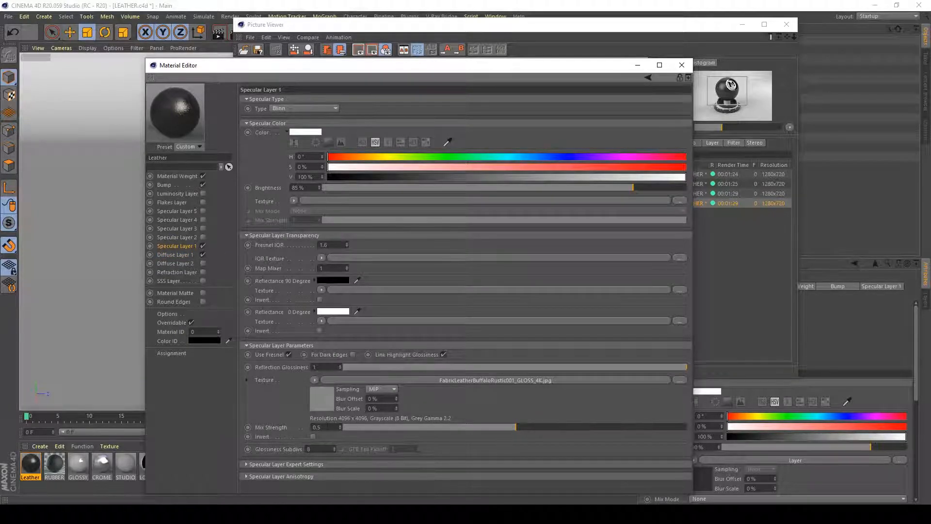
pyautogui.click(330, 427)
pyautogui.press('BackSpace')
pyautogui.press('BackSpace')
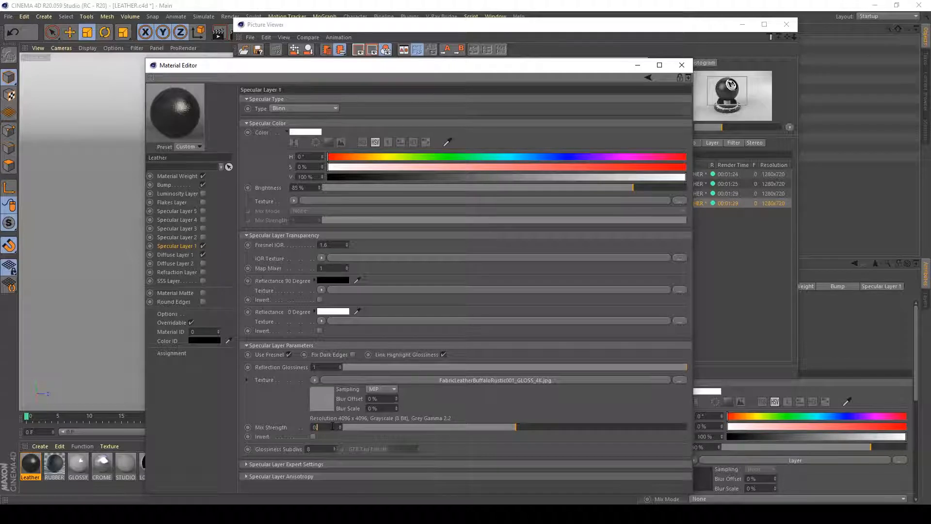
pyautogui.write('.')
pyautogui.press('BackSpace')
pyautogui.press('BackSpace')
pyautogui.press('BackSpace')
pyautogui.write('.75')
pyautogui.press('Return')
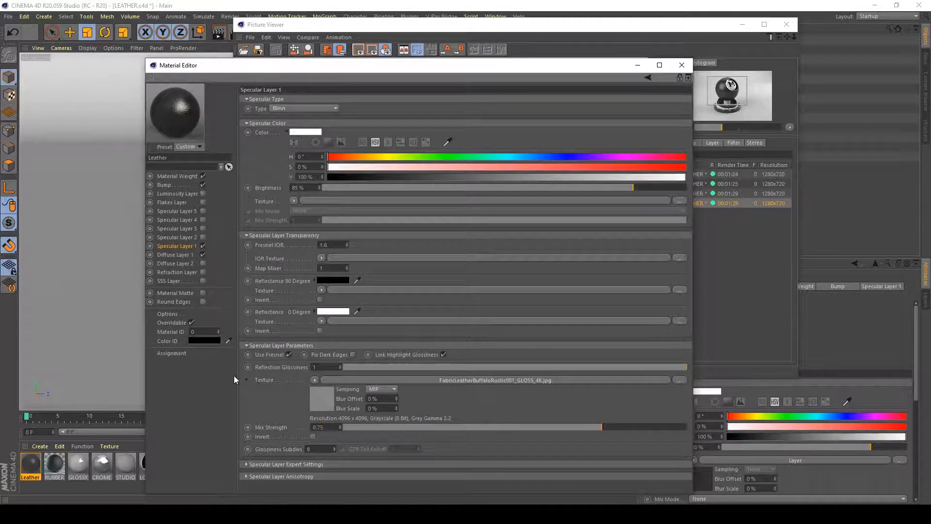
# Turn off Trace Specular in the expert settings of Specular Layer 1
pyautogui.click(274, 465)
pyautogui.scroll(-3, 303, 456)
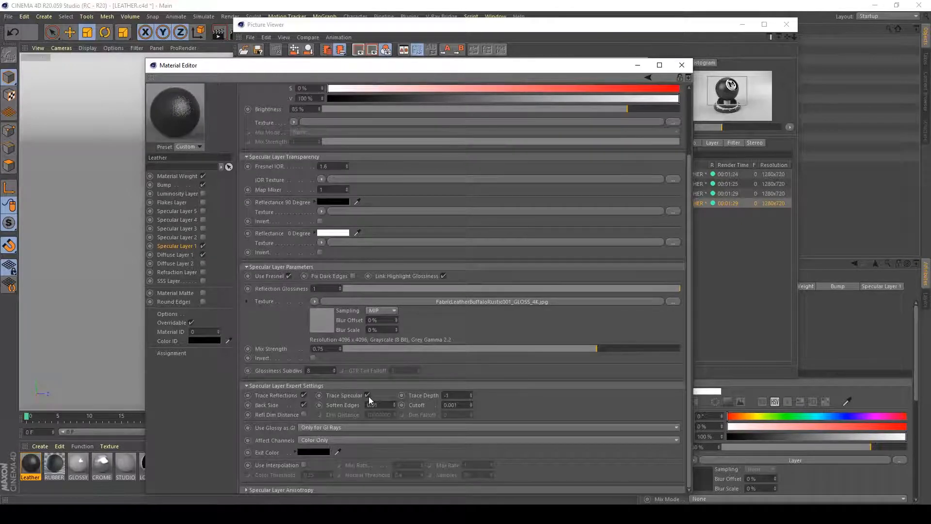
pyautogui.click(367, 396)
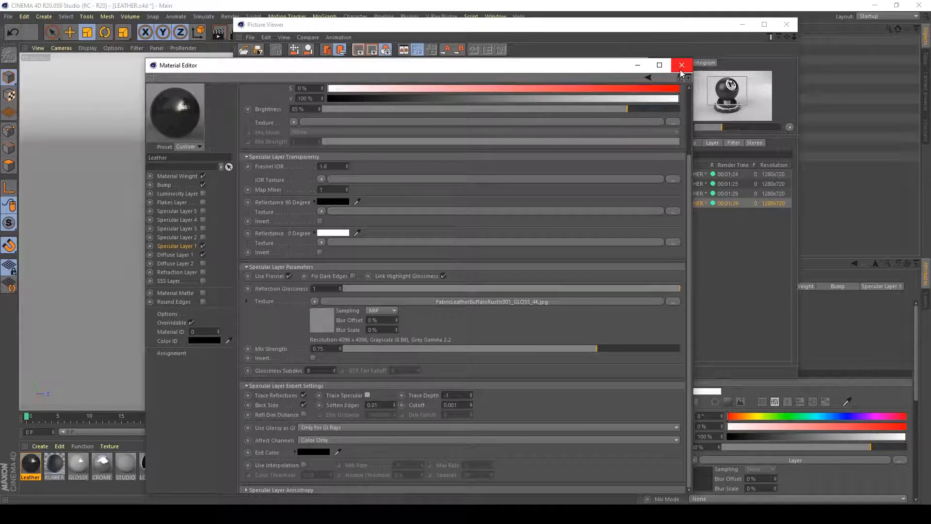
# Close the material's editor, start a test render in the Picture Viewer, and stop it by closing the viewer
pyautogui.click(681, 66)
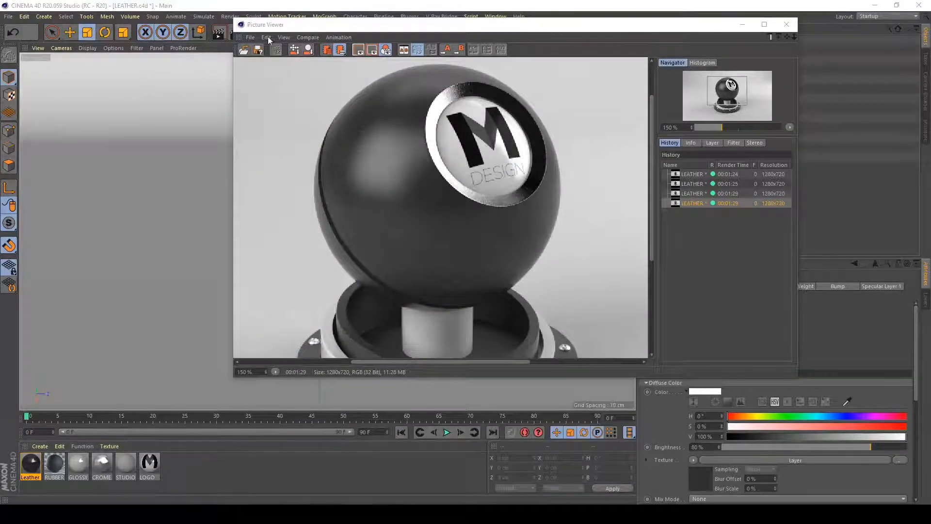
pyautogui.moveTo(246, 26); pyautogui.dragTo(270, 45)
pyautogui.hotkey('shift', 'r')
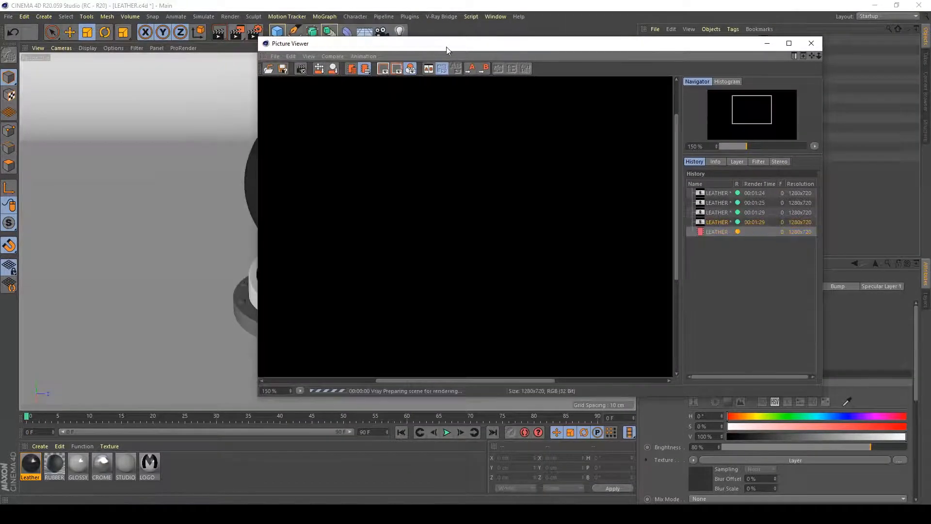
pyautogui.moveTo(439, 46); pyautogui.dragTo(414, 42)
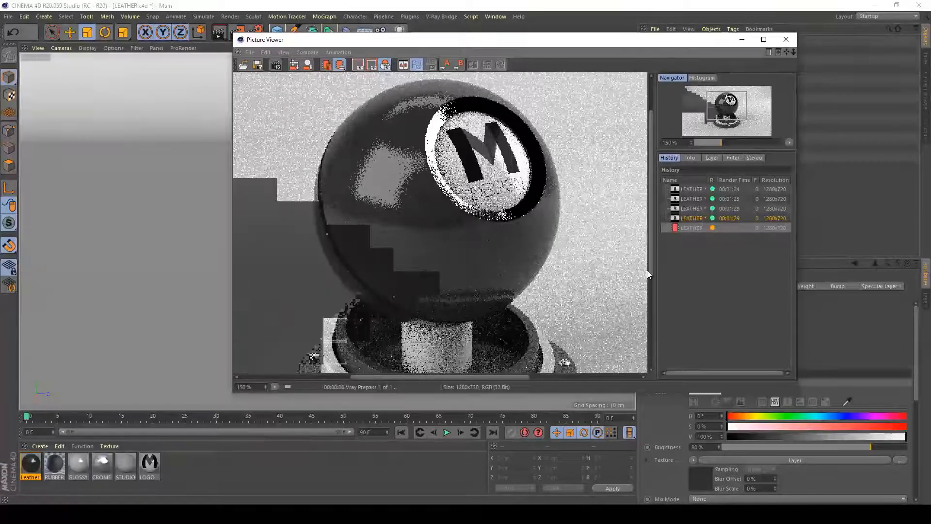
pyautogui.click(786, 40)
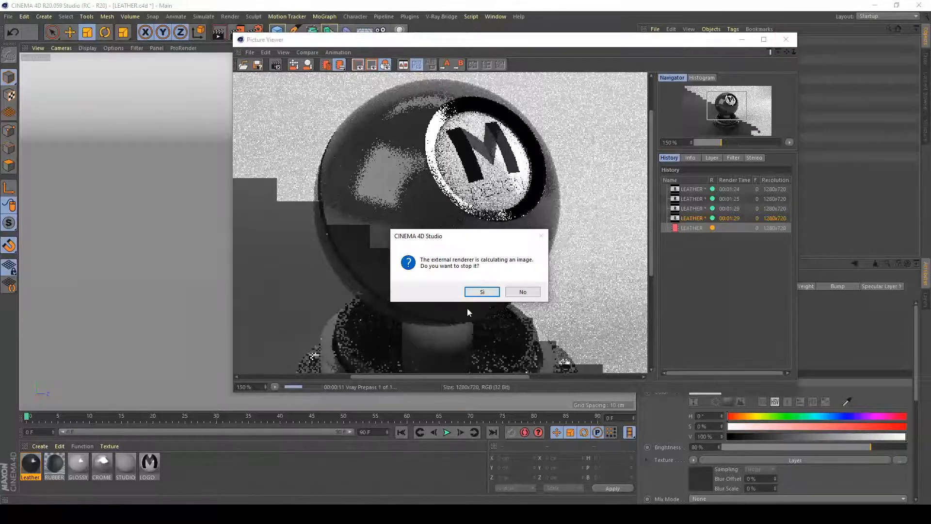
pyautogui.click(482, 293)
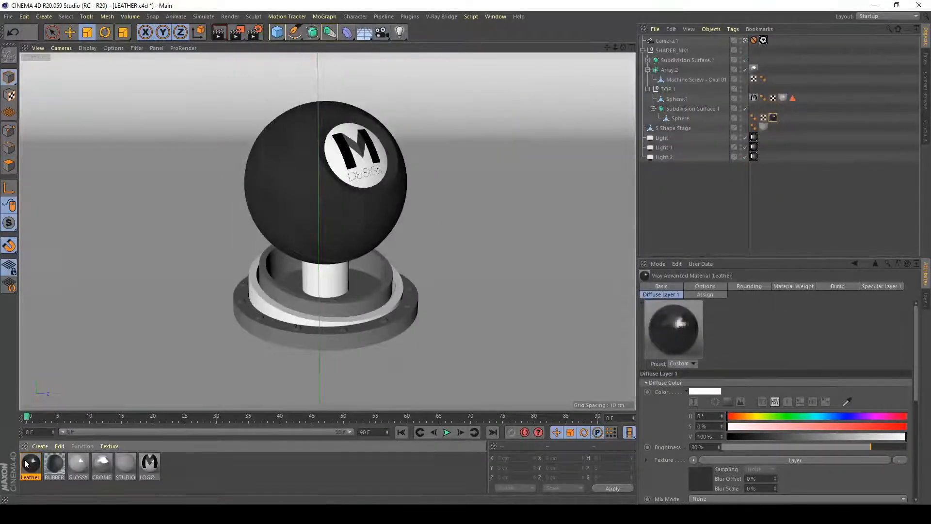
# Reopen the Leather material and raise Specular Layer 1's gloss texture mix strength to 1, toggling the layer to check its effect
pyautogui.doubleClick(28, 463)
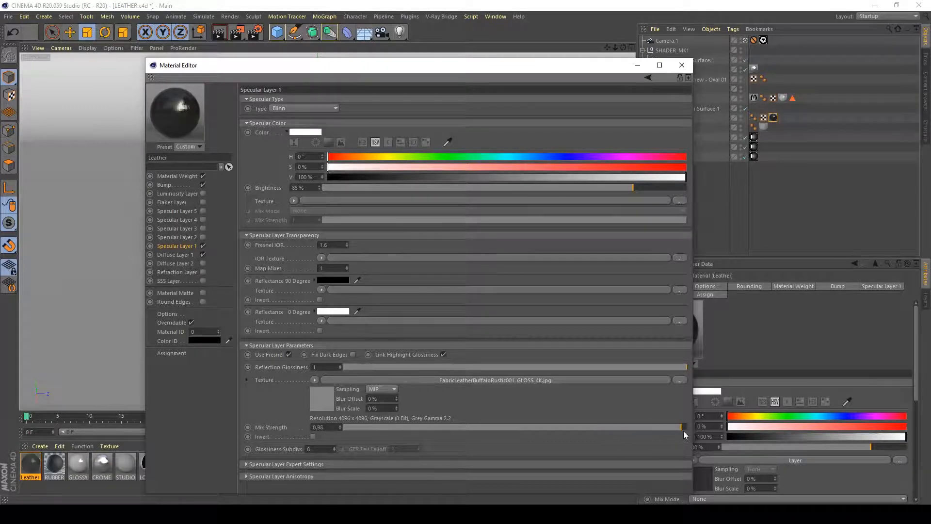
pyautogui.moveTo(683, 430); pyautogui.dragTo(689, 419)
pyautogui.click(204, 246)
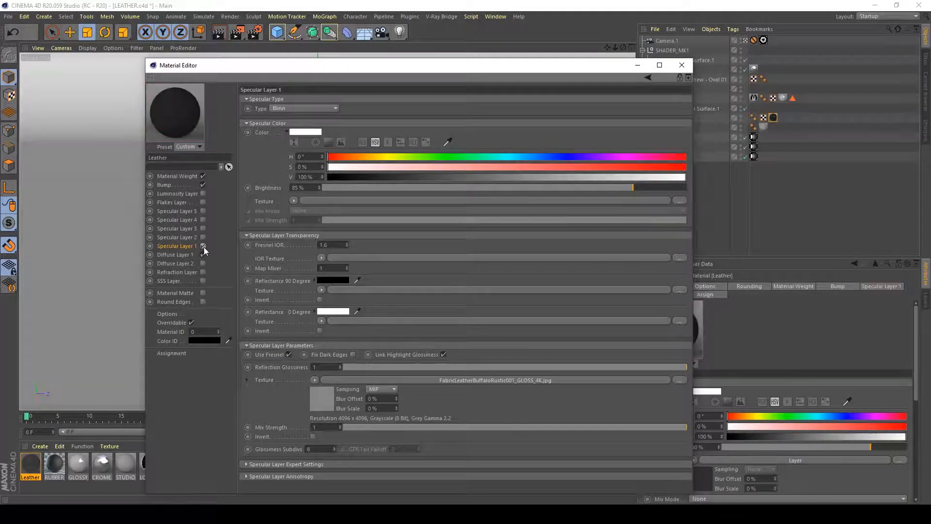
# Try a bump amount of 1 cm on the normal map and restore it to 3 cm
pyautogui.click(177, 185)
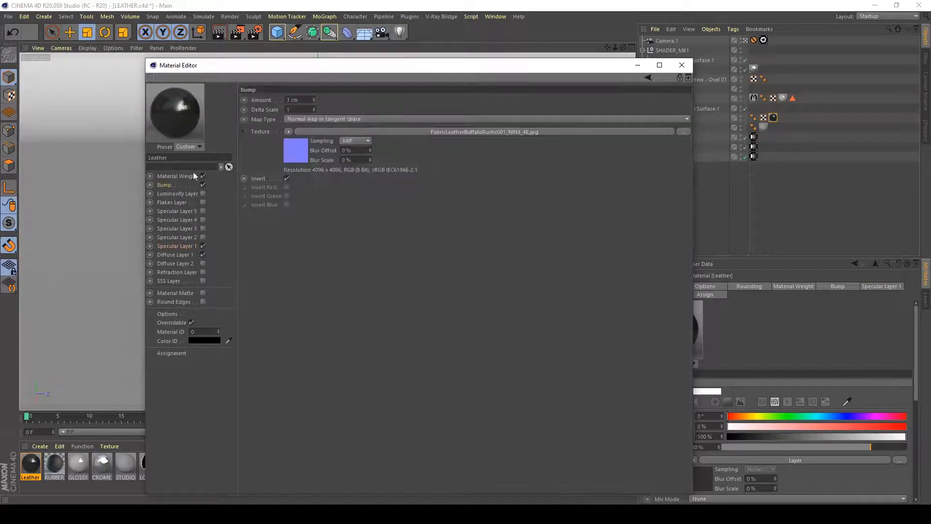
pyautogui.click(296, 100)
pyautogui.write('1')
pyautogui.press('Return')
pyautogui.doubleClick(306, 104)
pyautogui.write('3')
pyautogui.press('Return')
# Return to Specular Layer 1 and set its reflection glossiness to 0.7, keeping Trace Specular off
pyautogui.click(173, 247)
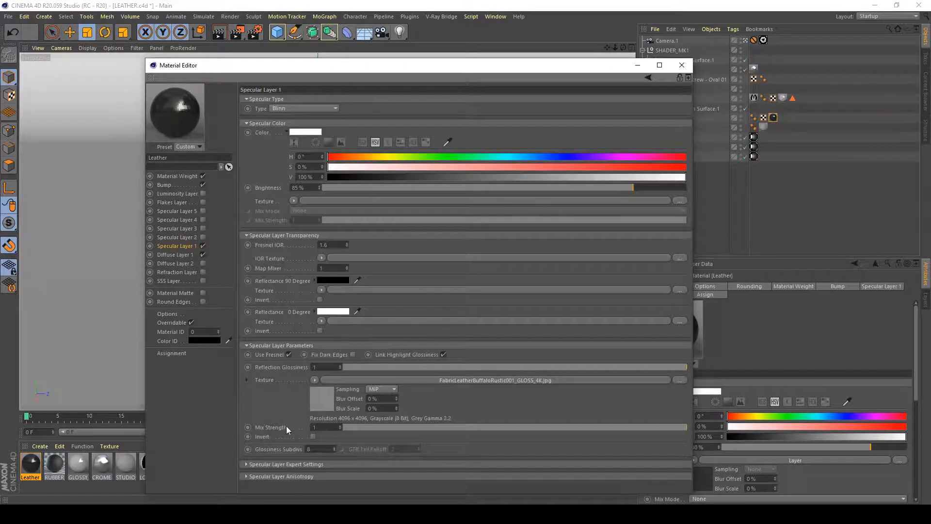
pyautogui.click(299, 465)
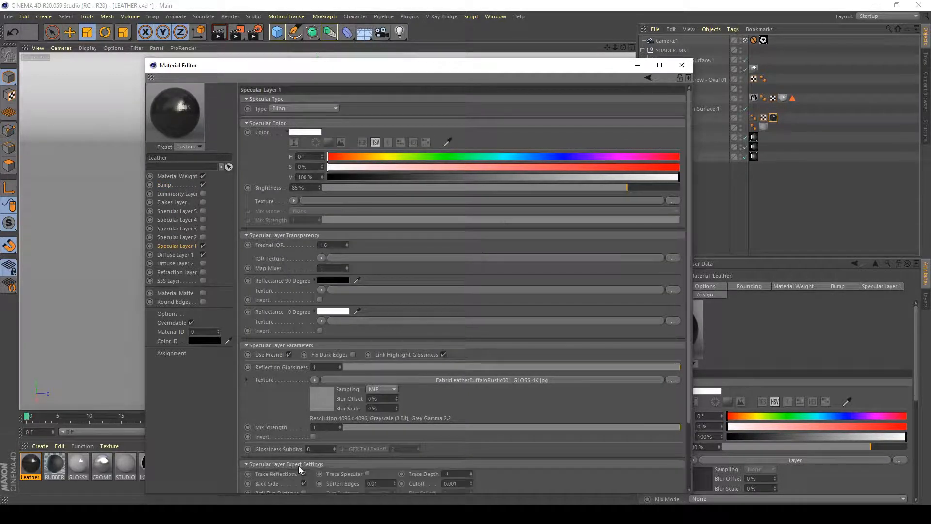
pyautogui.click(367, 474)
pyautogui.moveTo(624, 366); pyautogui.dragTo(593, 372)
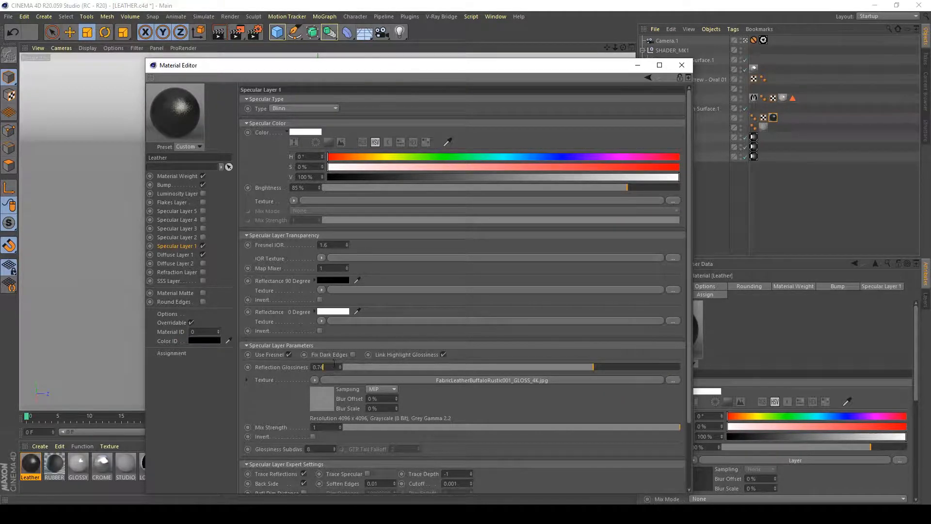
pyautogui.press('Return')
pyautogui.press('Return')
# Render the scene to the Picture Viewer and delete the aborted render from its history
pyautogui.click(235, 34)
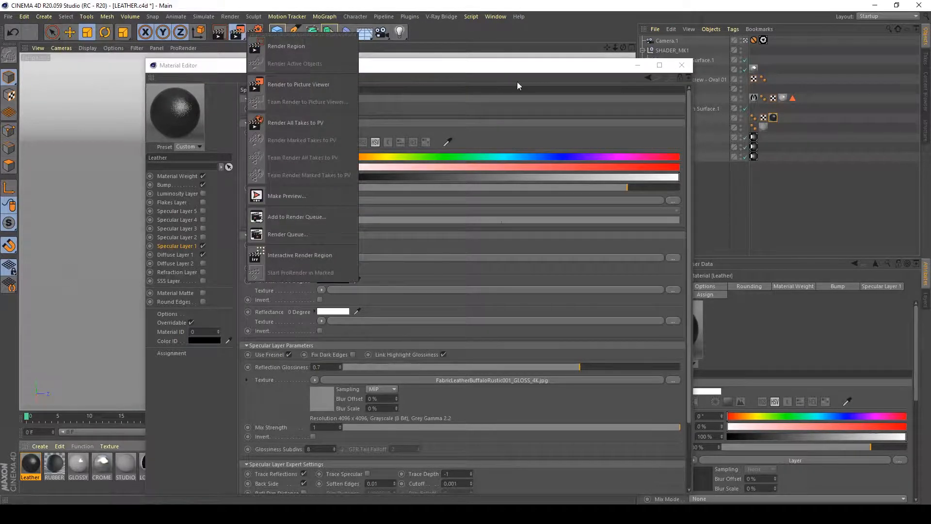
pyautogui.click(341, 61)
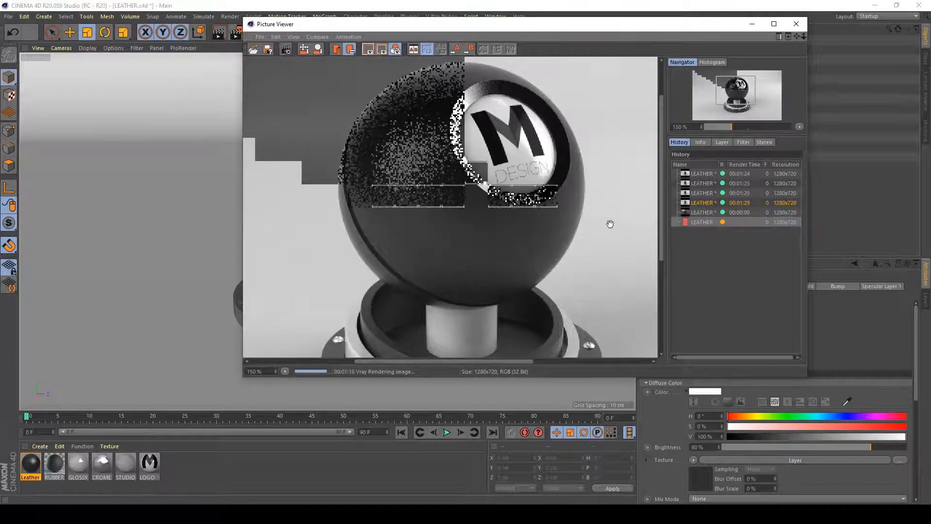
pyautogui.click(707, 212)
pyautogui.press('Delete')
pyautogui.click(459, 287)
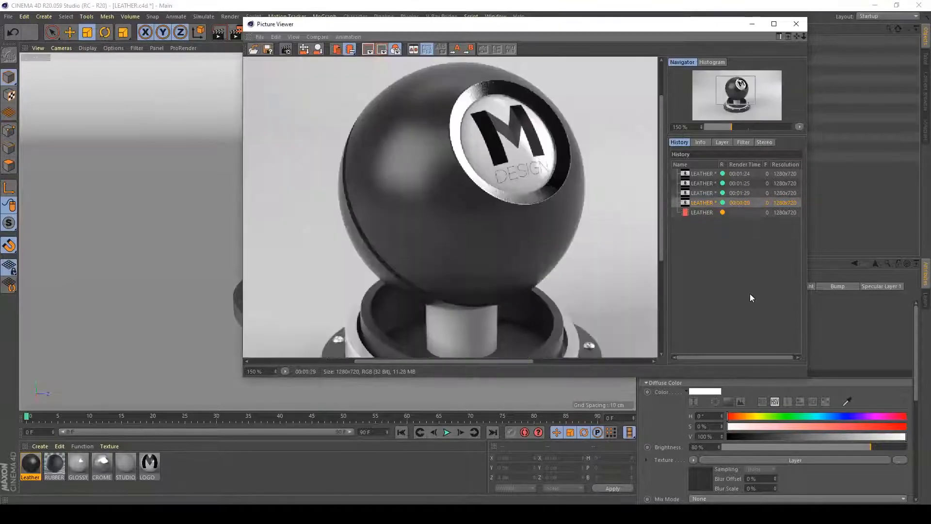
# Compare the newest render repeatedly with the previous one, checking the highlight and reflections on the leather sphere
pyautogui.click(704, 212)
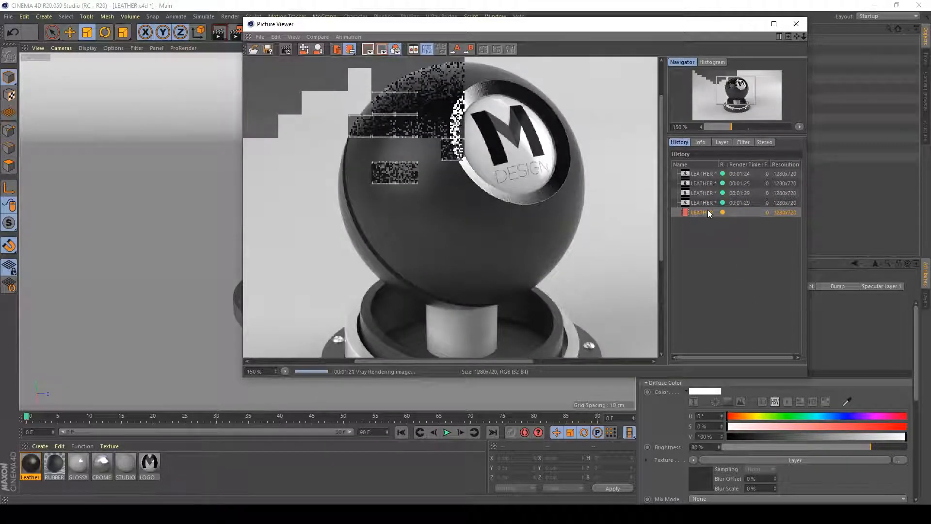
pyautogui.click(707, 204)
pyautogui.click(706, 214)
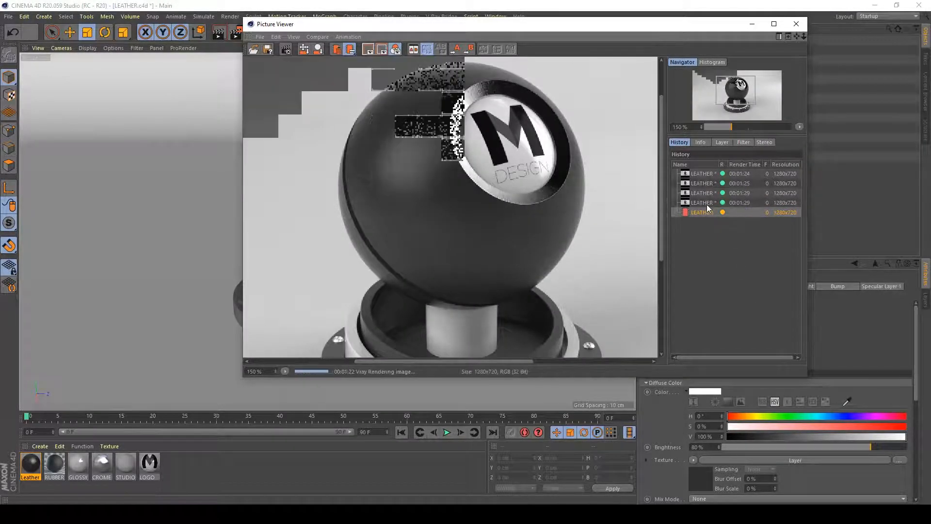
pyautogui.click(707, 204)
pyautogui.click(709, 214)
pyautogui.click(710, 205)
pyautogui.click(711, 212)
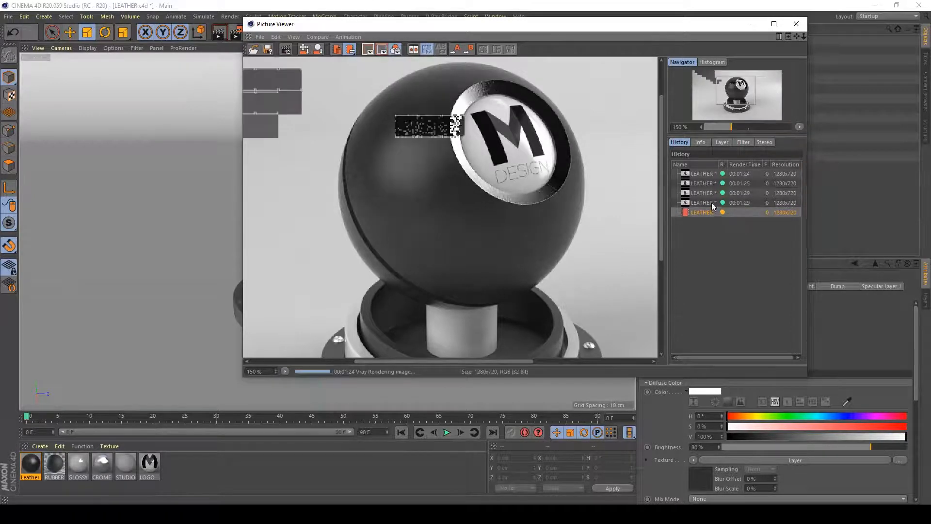
pyautogui.click(714, 204)
pyautogui.click(719, 212)
pyautogui.click(721, 203)
pyautogui.click(722, 213)
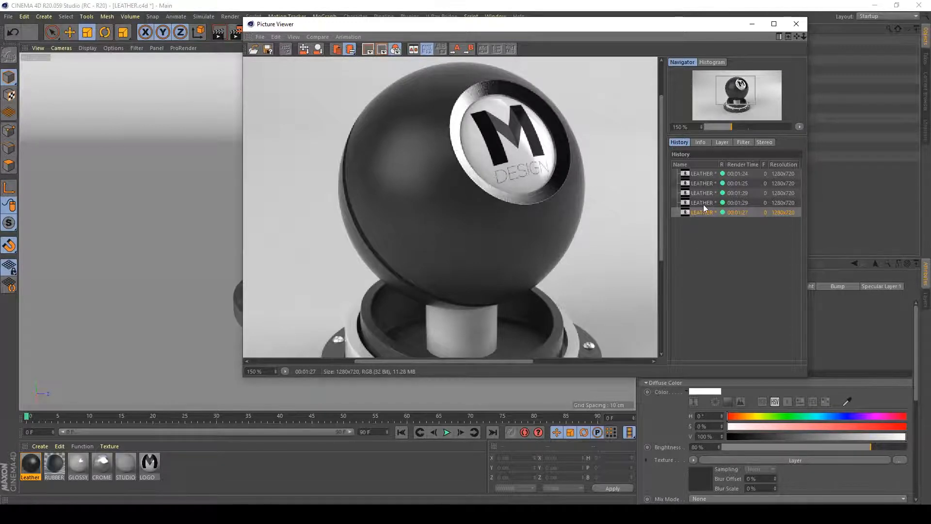
pyautogui.click(710, 204)
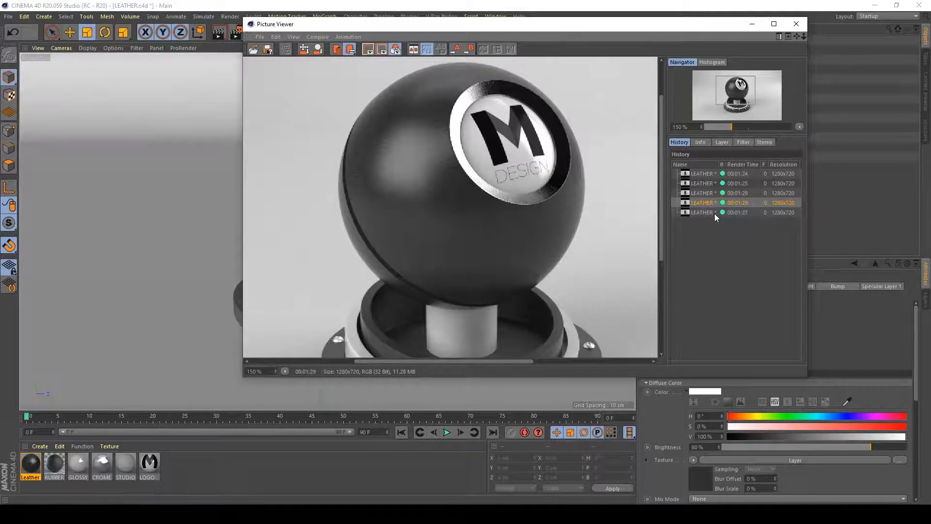
pyautogui.click(715, 213)
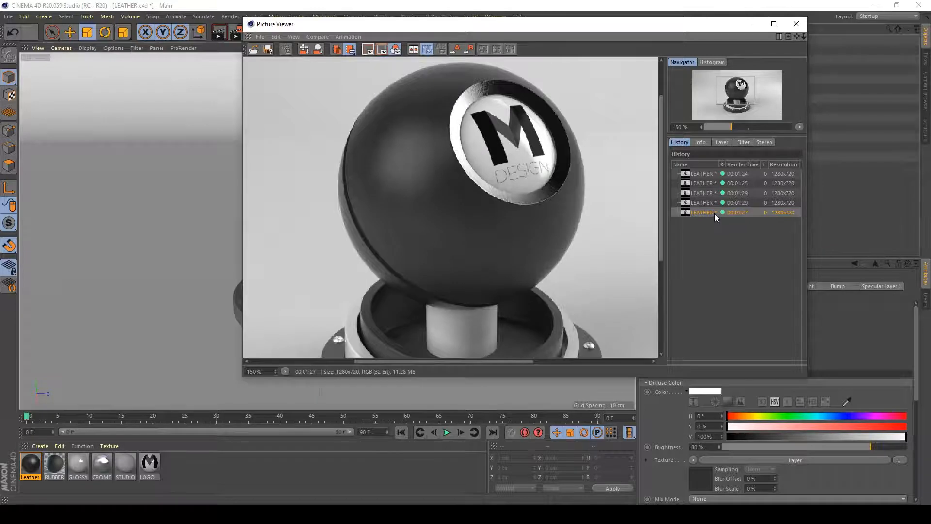
# Examine the newest render as a whole and the leather surface around the logo up close
pyautogui.scroll(-3, 476, 202)
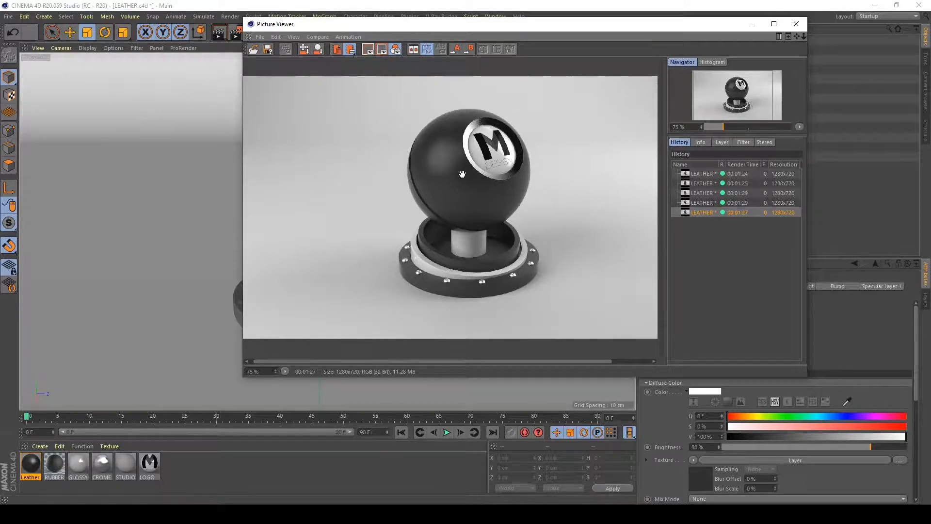
pyautogui.scroll(3, 463, 174)
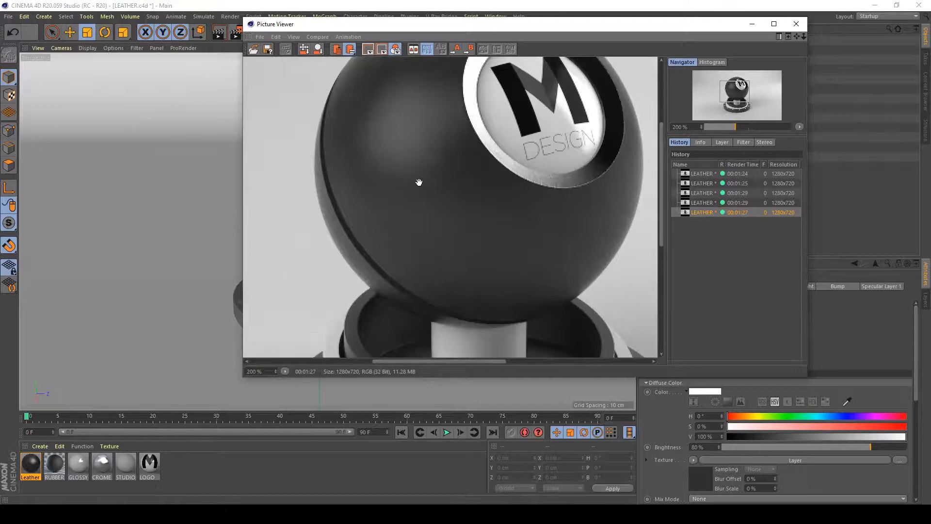
pyautogui.moveTo(420, 183); pyautogui.dragTo(386, 233)
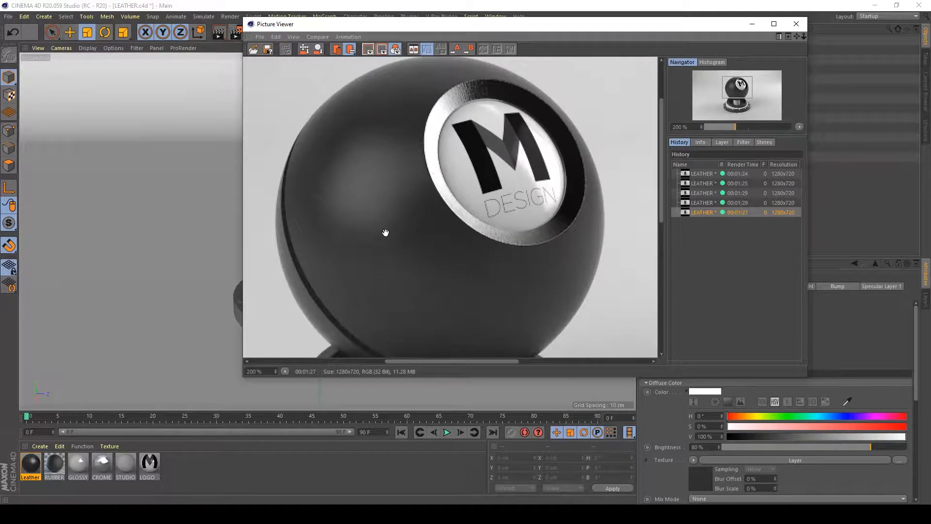
pyautogui.scroll(-1, 385, 233)
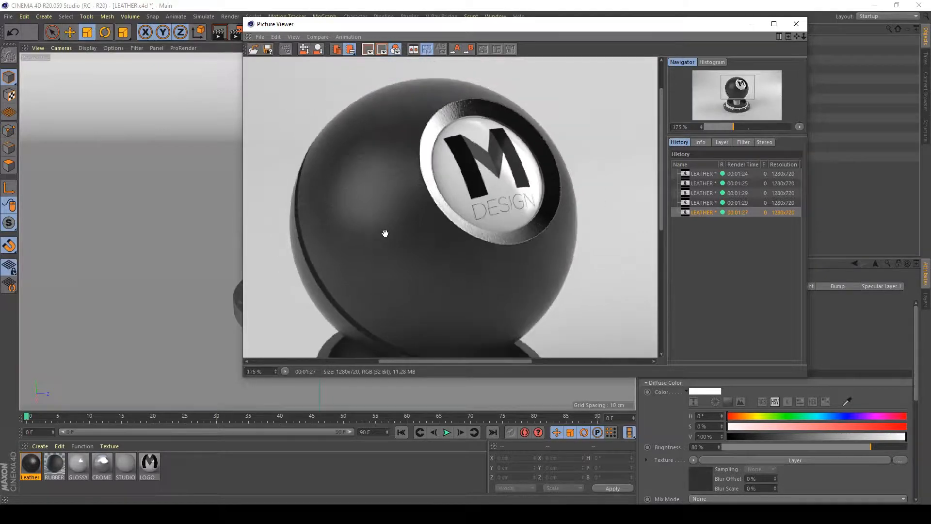
pyautogui.moveTo(403, 254); pyautogui.dragTo(415, 233)
pyautogui.moveTo(443, 264); pyautogui.dragTo(447, 263)
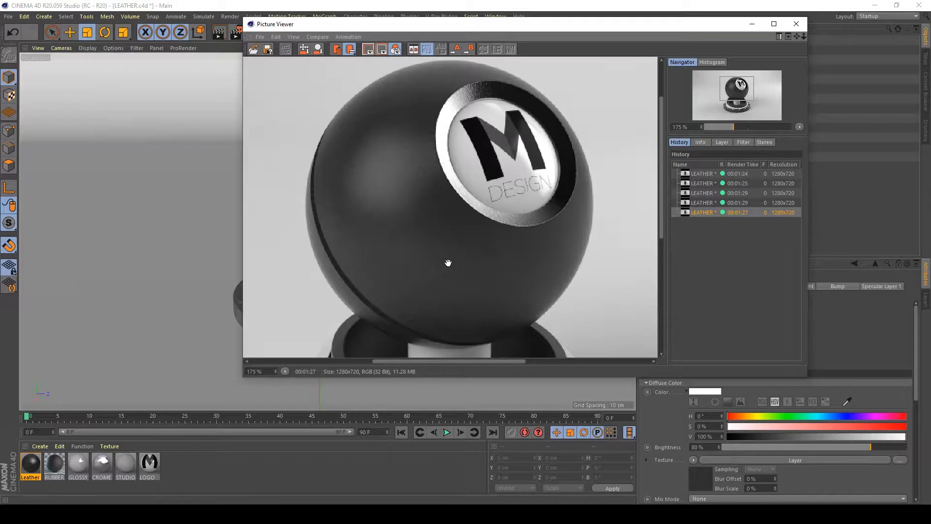